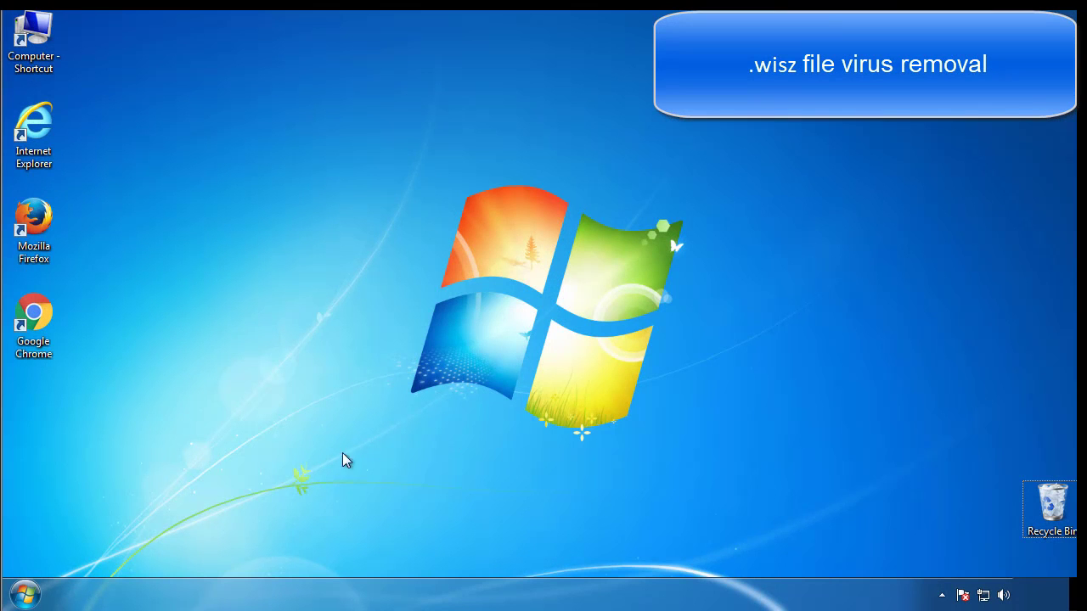
Launch msconfig and enable Minimal Safe boot on the Boot tab, then apply with OK.
{"action": "left_click", "coordinate": [34, 594]}
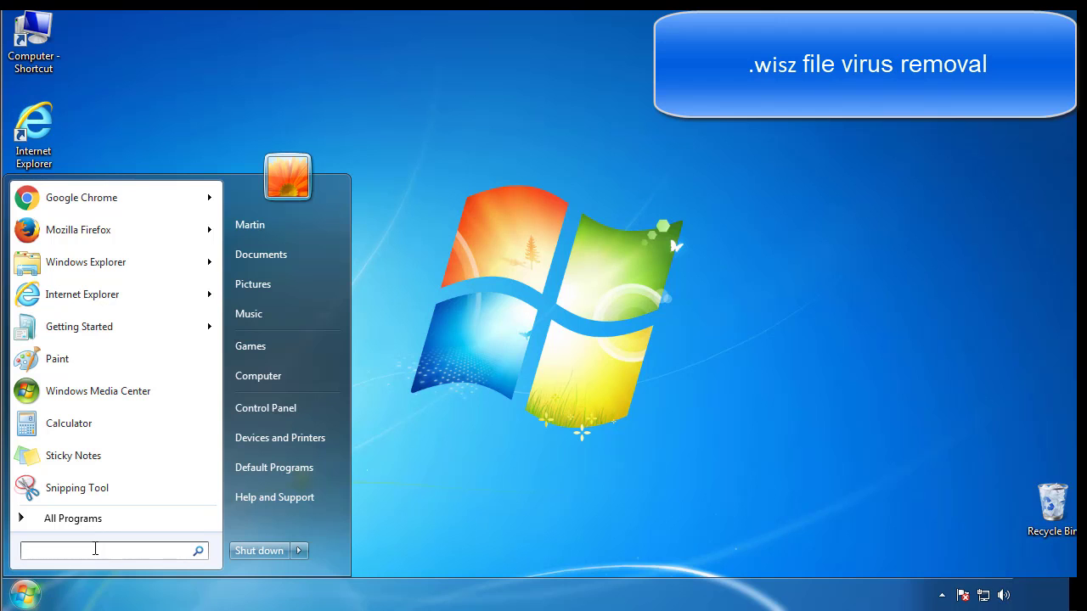
{"action": "type", "text": "msconfig"}
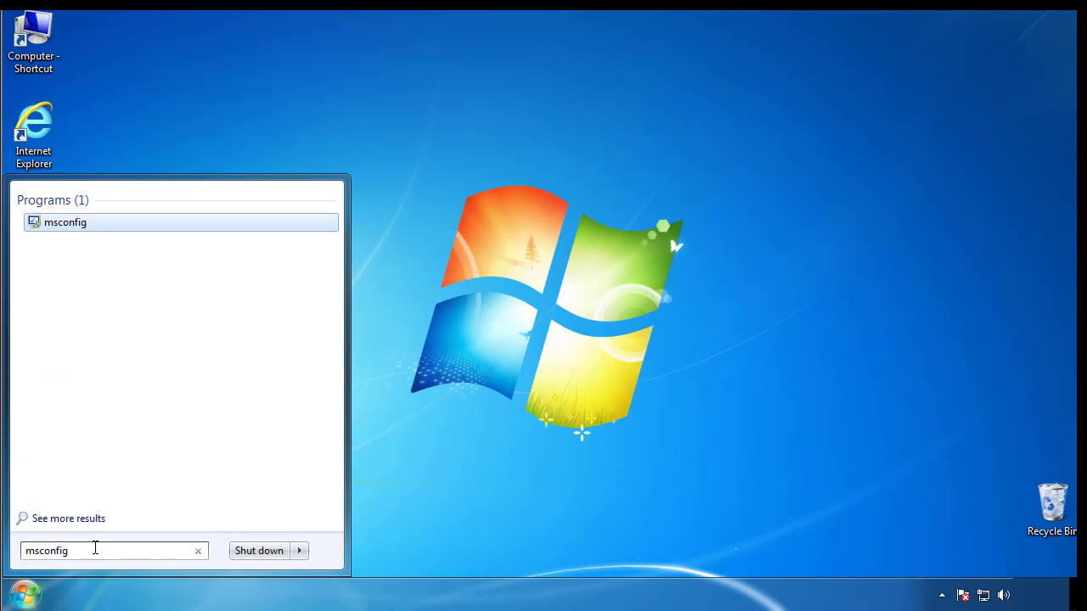
{"action": "key", "text": "Return"}
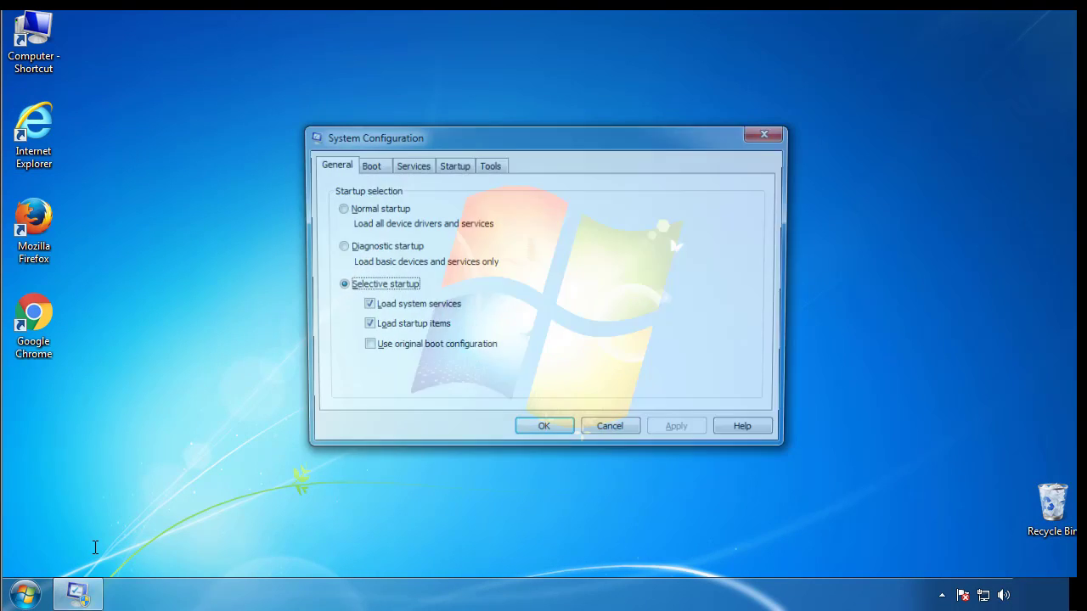
{"action": "left_click", "coordinate": [369, 167]}
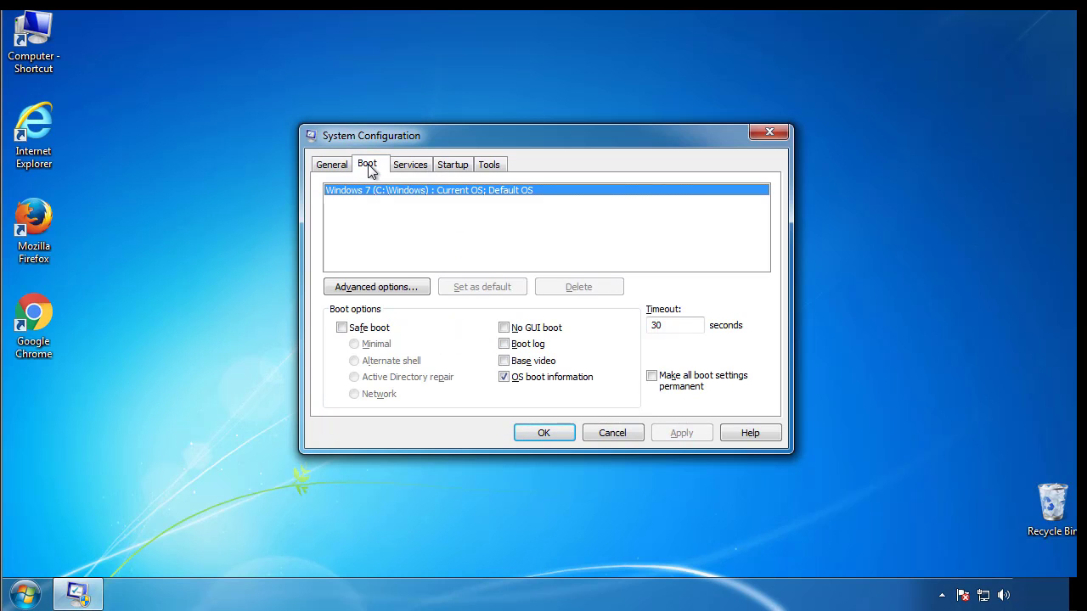
{"action": "left_click", "coordinate": [342, 327]}
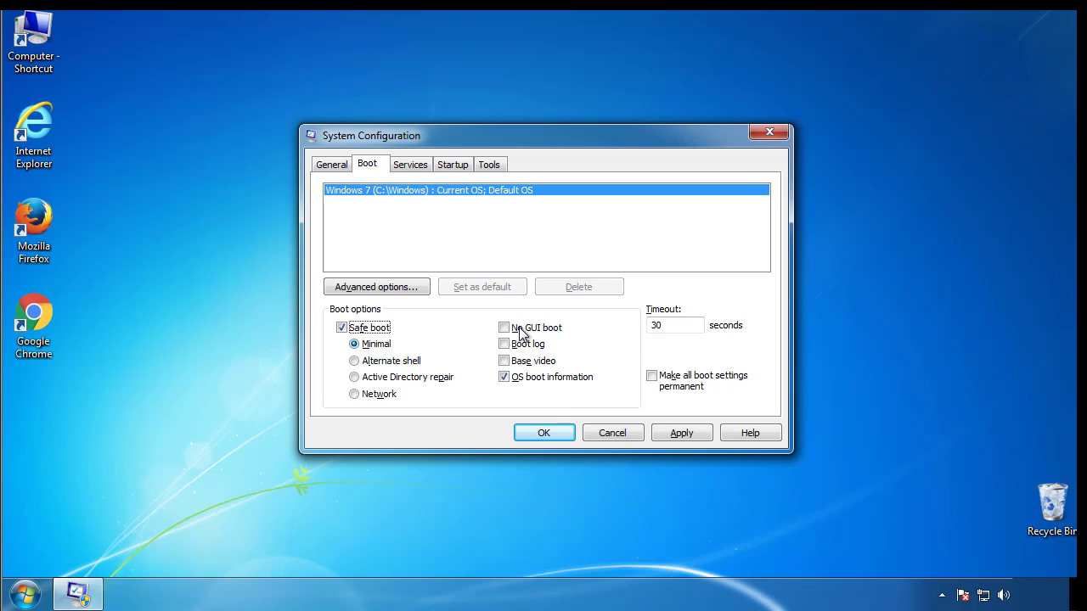
{"action": "left_click", "coordinate": [552, 434]}
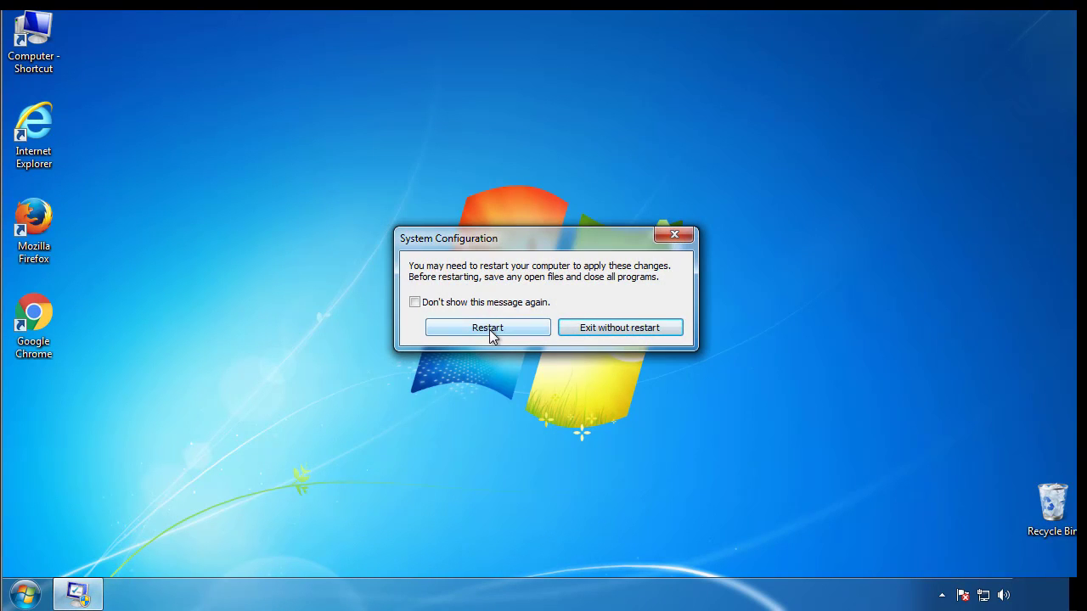
Restart into Safe Mode, then set Folder Options to show hidden files, folders and drives.
{"action": "left_click", "coordinate": [491, 331]}
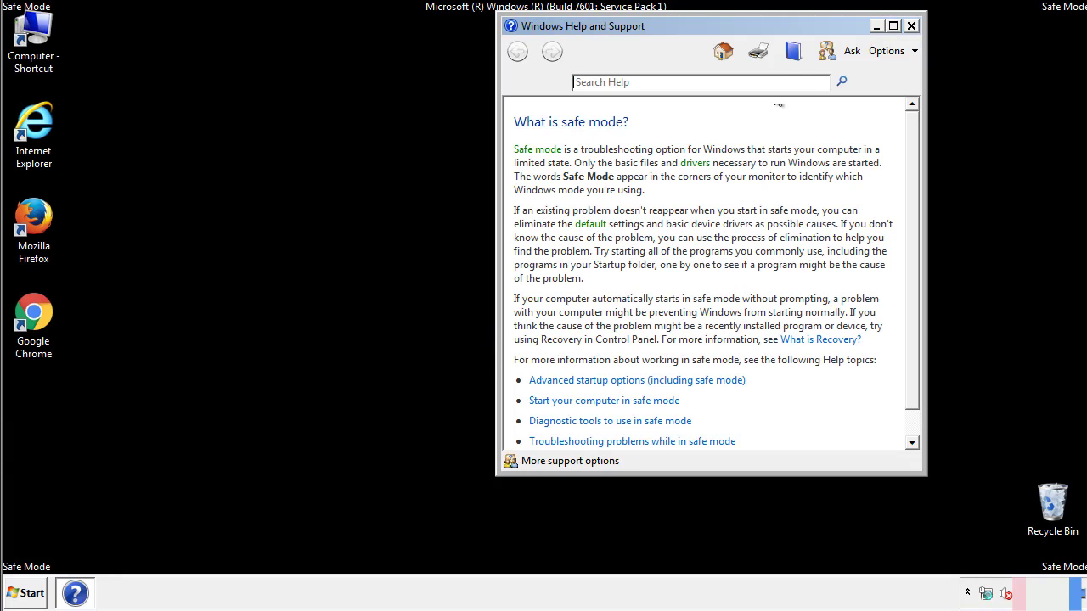
{"action": "left_click", "coordinate": [911, 26]}
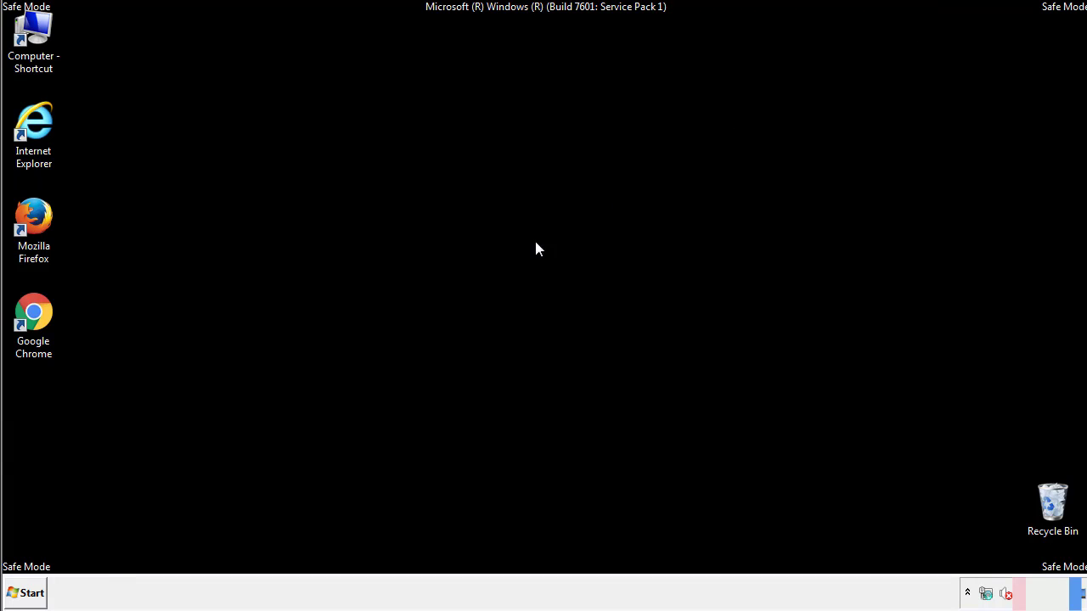
{"action": "left_click", "coordinate": [34, 592]}
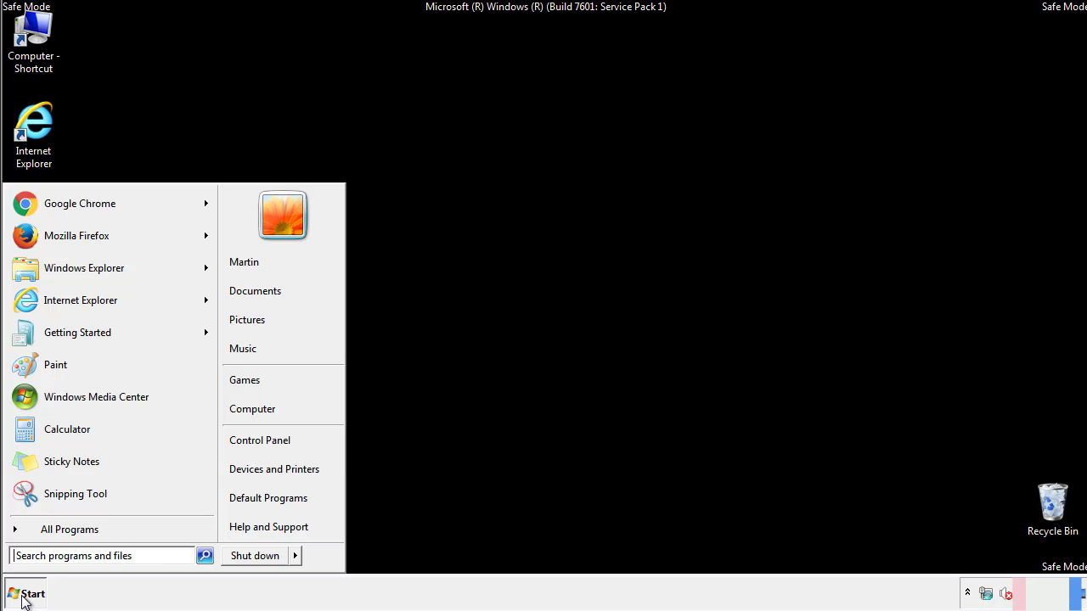
{"action": "left_click", "coordinate": [272, 440]}
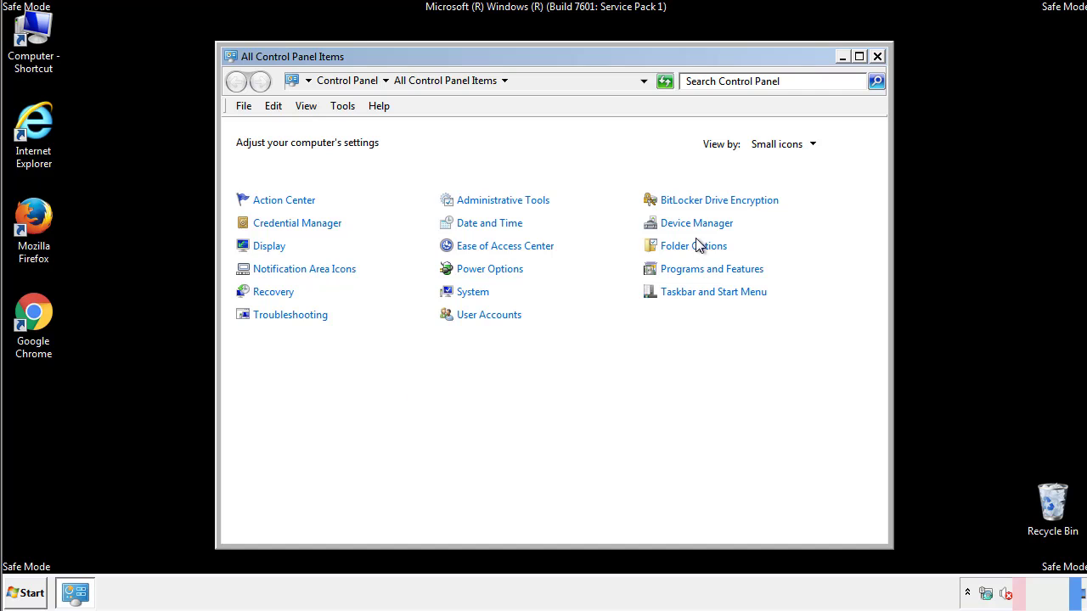
{"action": "left_click", "coordinate": [693, 246]}
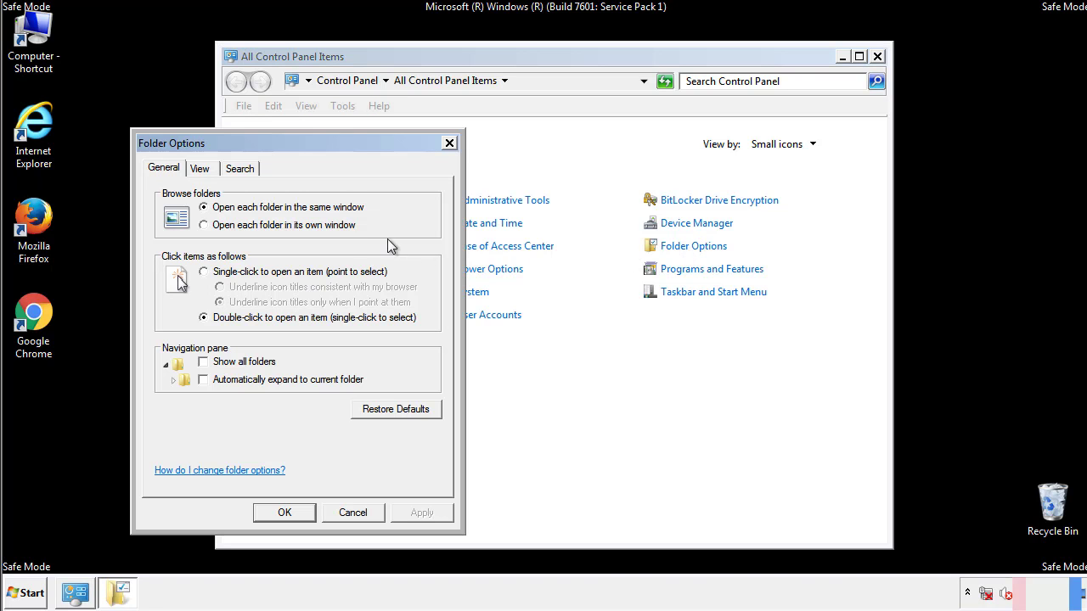
{"action": "left_click", "coordinate": [200, 169]}
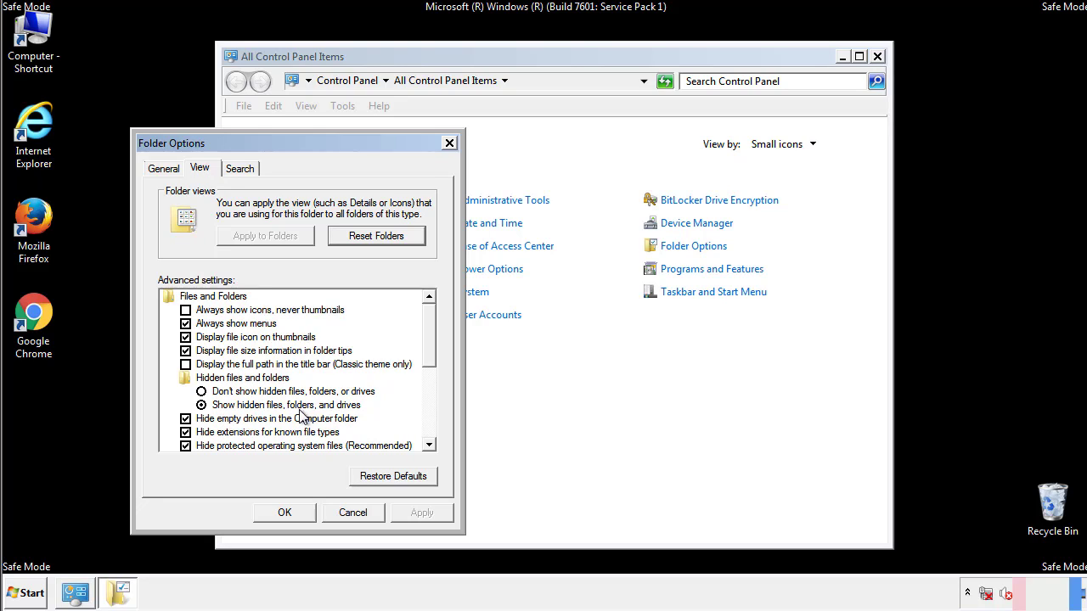
{"action": "left_click", "coordinate": [285, 512]}
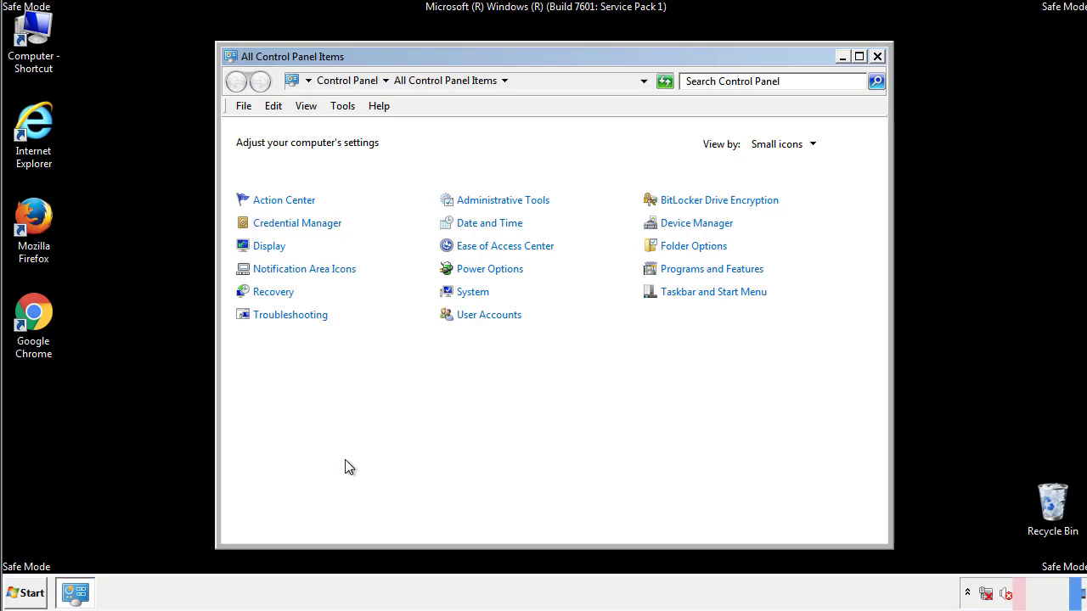
Close Control Panel and open the C:\Windows folder from Computer.
{"action": "left_click", "coordinate": [877, 56]}
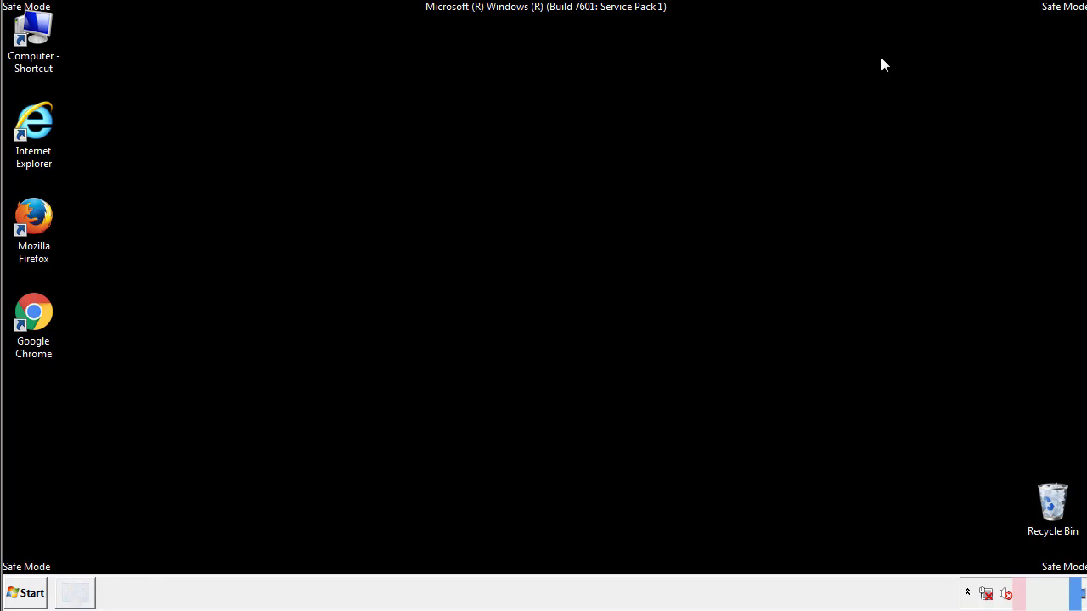
{"action": "double_click", "coordinate": [44, 30]}
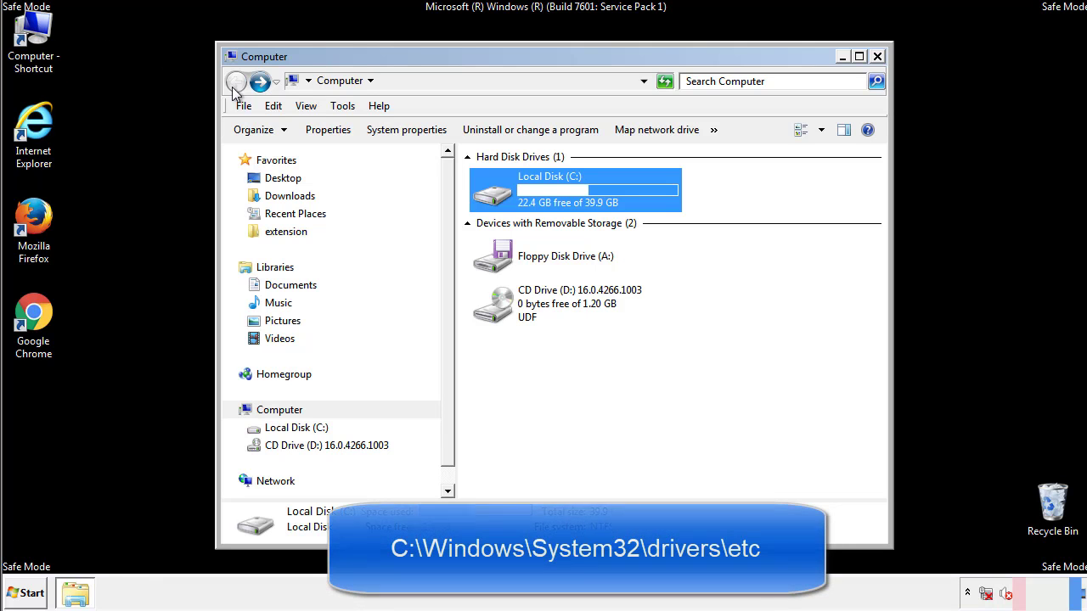
{"action": "double_click", "coordinate": [493, 195]}
{"action": "left_click", "coordinate": [495, 312]}
{"action": "double_click", "coordinate": [495, 311]}
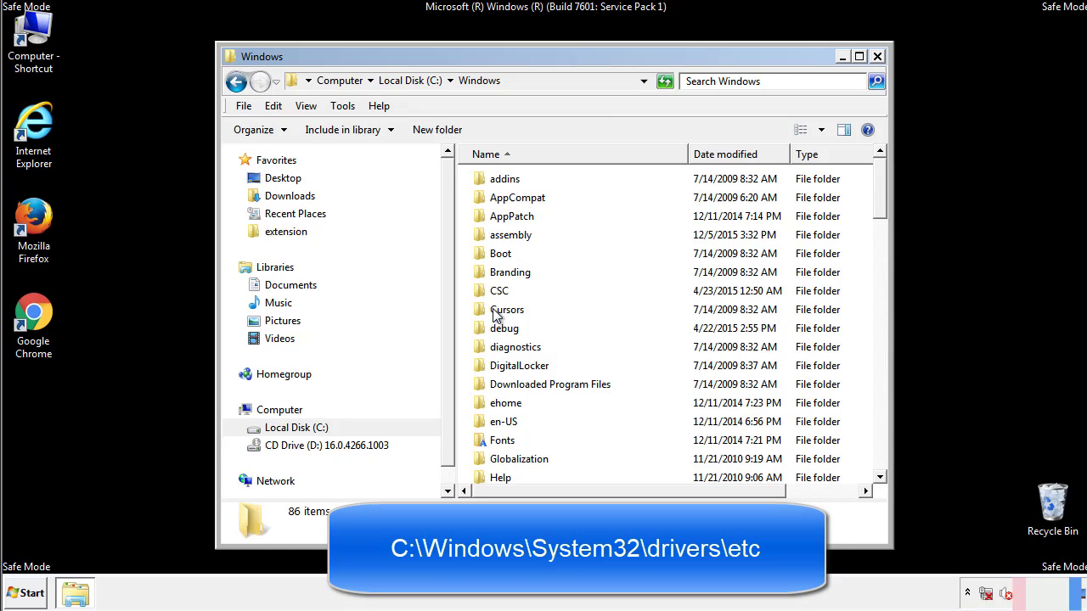
Go into System32\drivers\etc and open the hosts file.
{"action": "scroll", "coordinate": [500, 382], "scroll_direction": "down", "scroll_amount": 2}
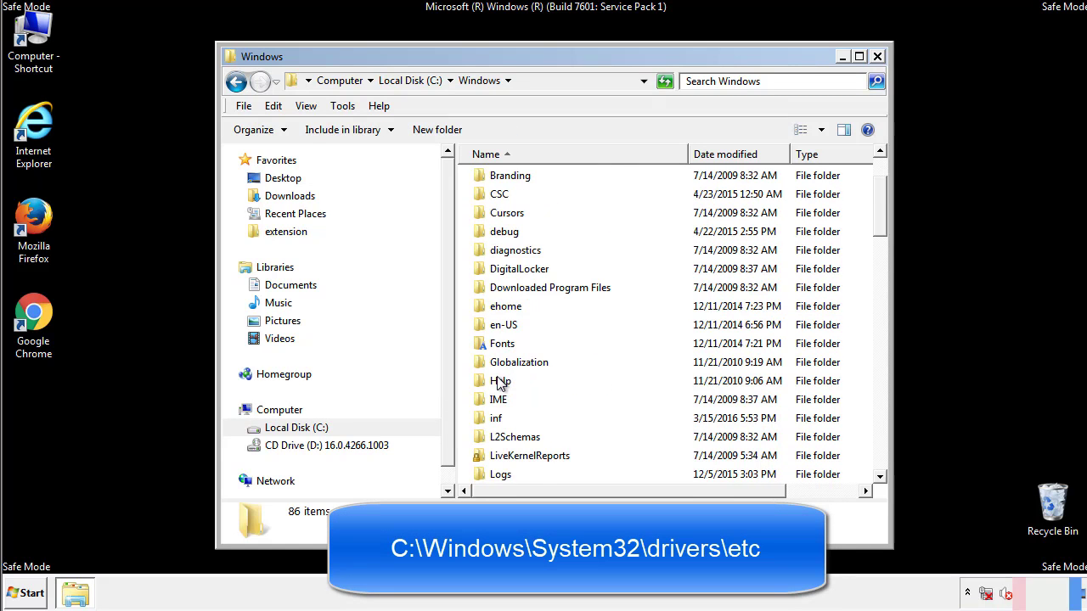
{"action": "scroll", "coordinate": [499, 383], "scroll_direction": "down", "scroll_amount": 7}
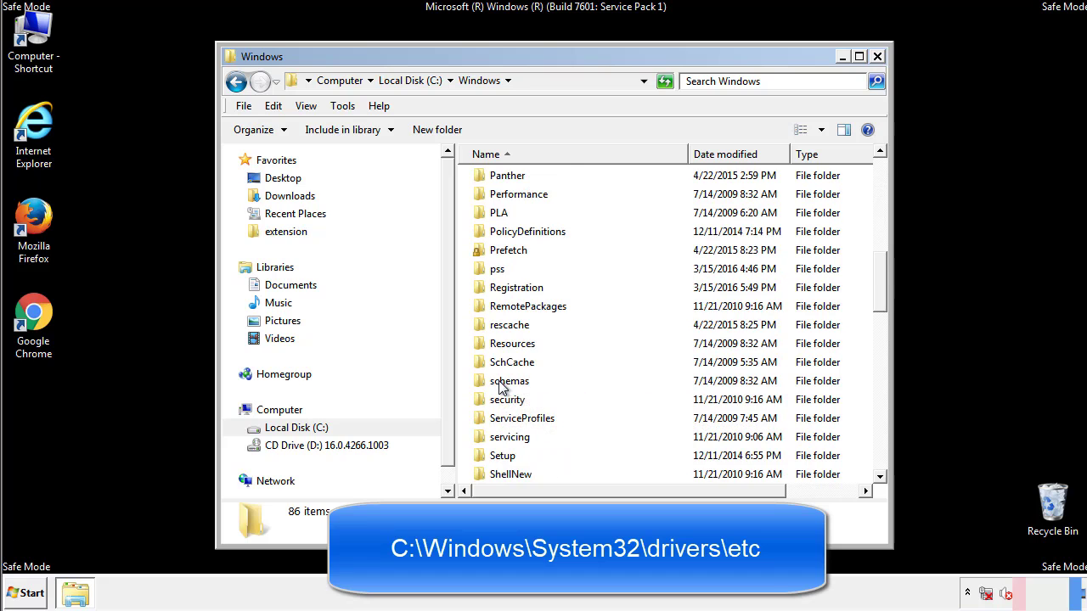
{"action": "scroll", "coordinate": [499, 383], "scroll_direction": "down", "scroll_amount": 2}
{"action": "double_click", "coordinate": [512, 439]}
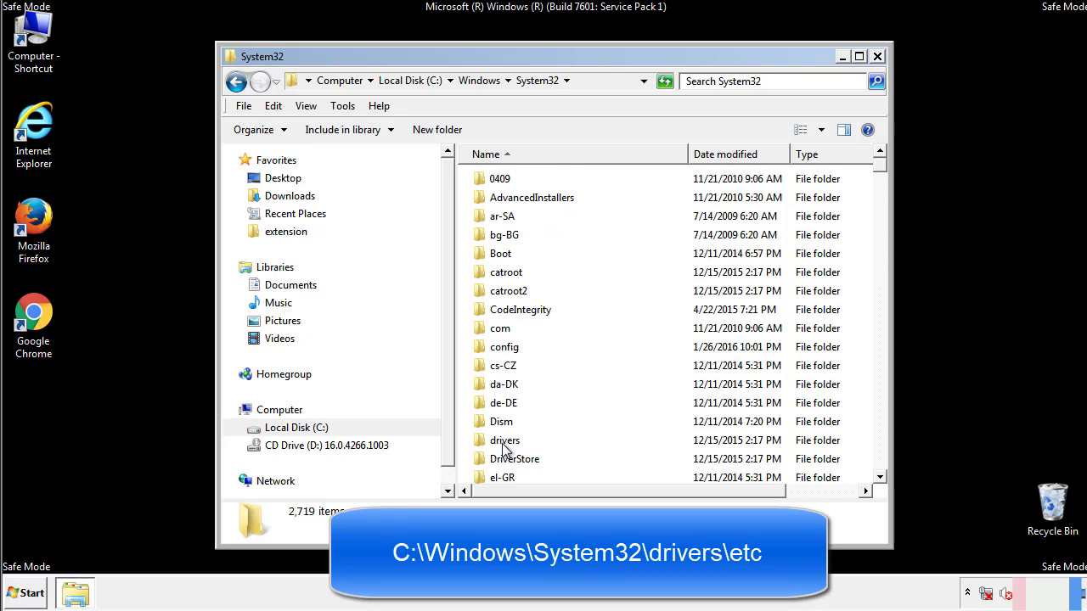
{"action": "double_click", "coordinate": [505, 441]}
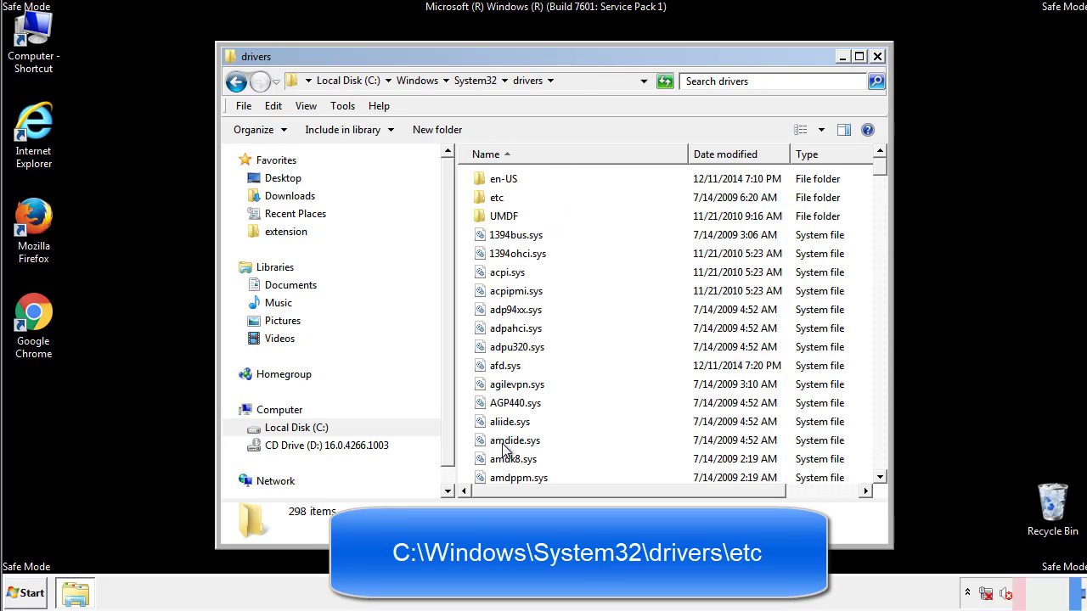
{"action": "double_click", "coordinate": [486, 202]}
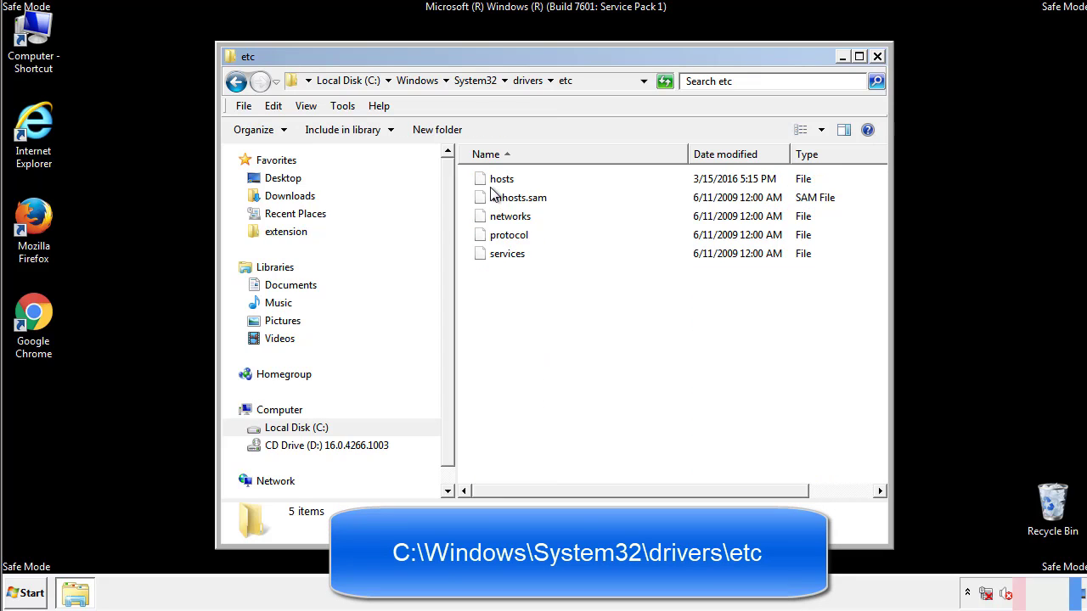
{"action": "double_click", "coordinate": [494, 182]}
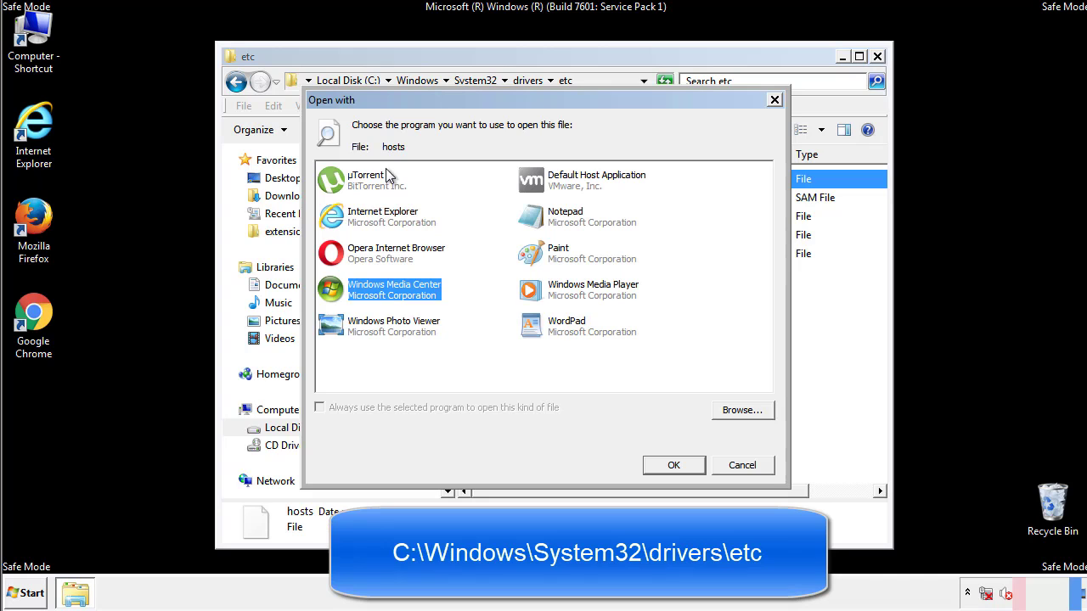
Open hosts in Notepad and delete the four suspicious IP entries.
{"action": "left_click", "coordinate": [550, 222]}
{"action": "left_click", "coordinate": [669, 463]}
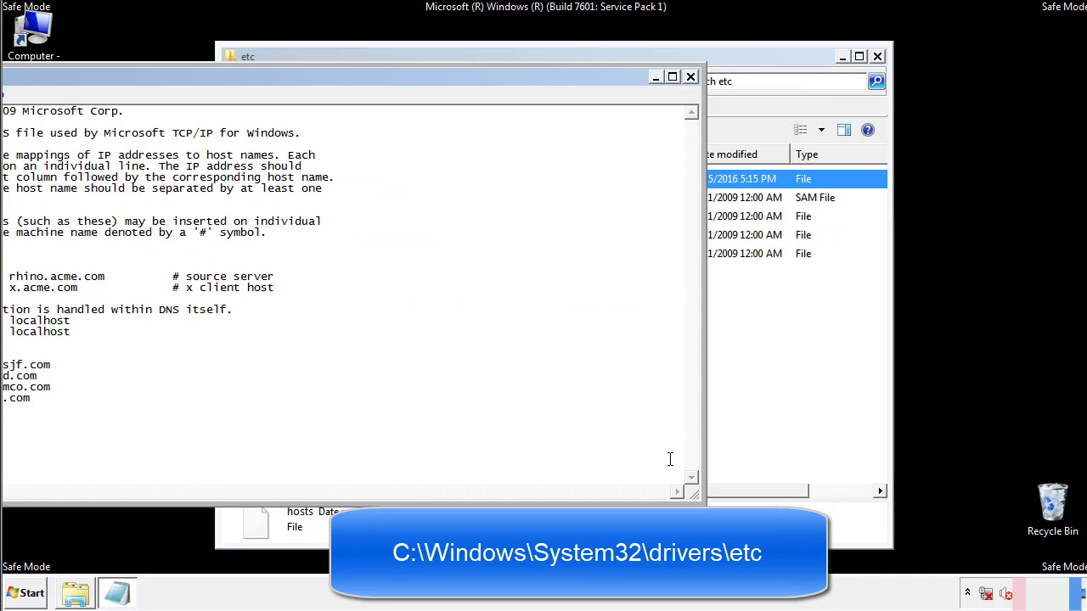
{"action": "left_click_drag", "start_coordinate": [444, 76], "coordinate": [691, 93]}
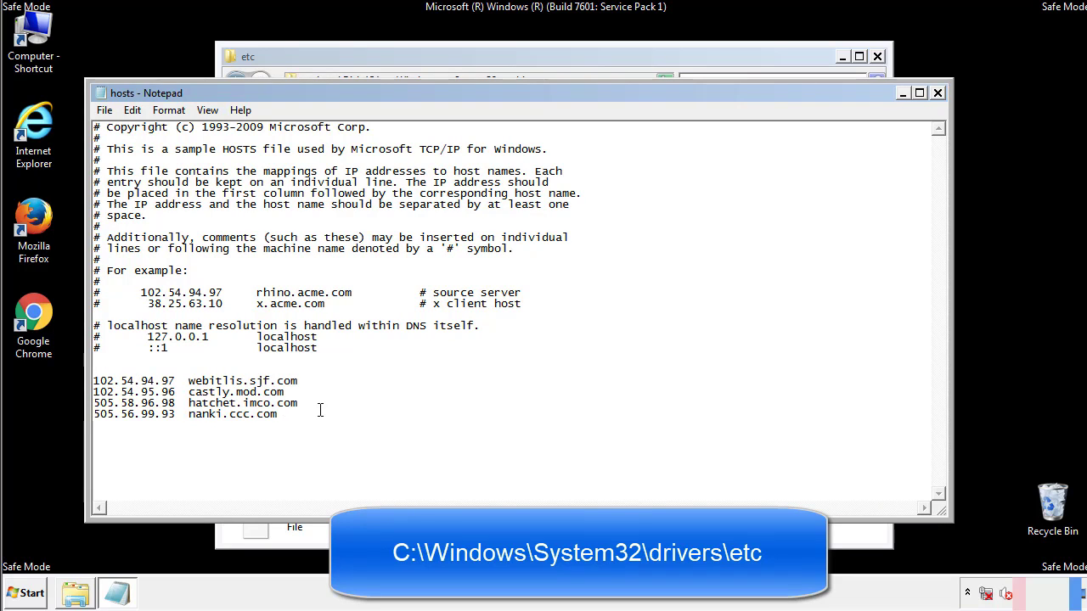
{"action": "left_click_drag", "start_coordinate": [303, 416], "coordinate": [95, 381]}
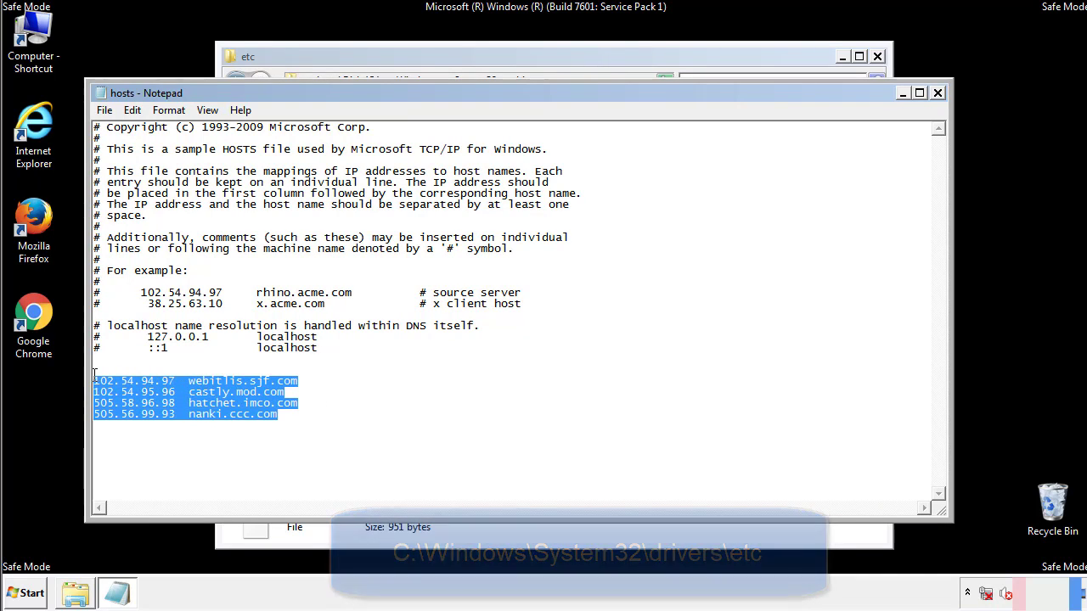
{"action": "key", "text": "Delete"}
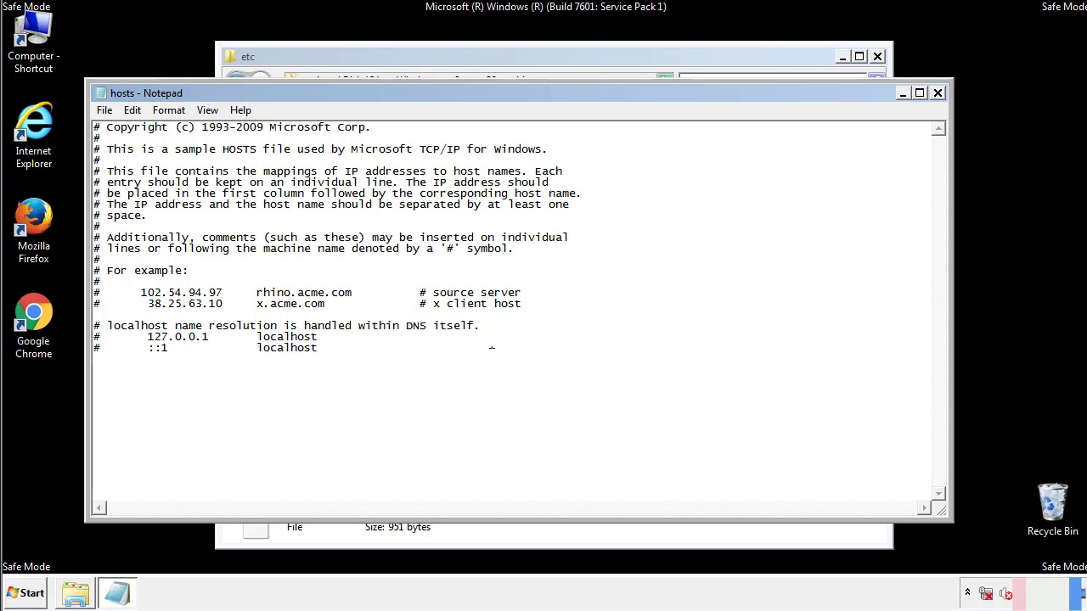
Save the edited hosts file and close the etc folder window.
{"action": "left_click", "coordinate": [937, 94]}
{"action": "left_click", "coordinate": [479, 308]}
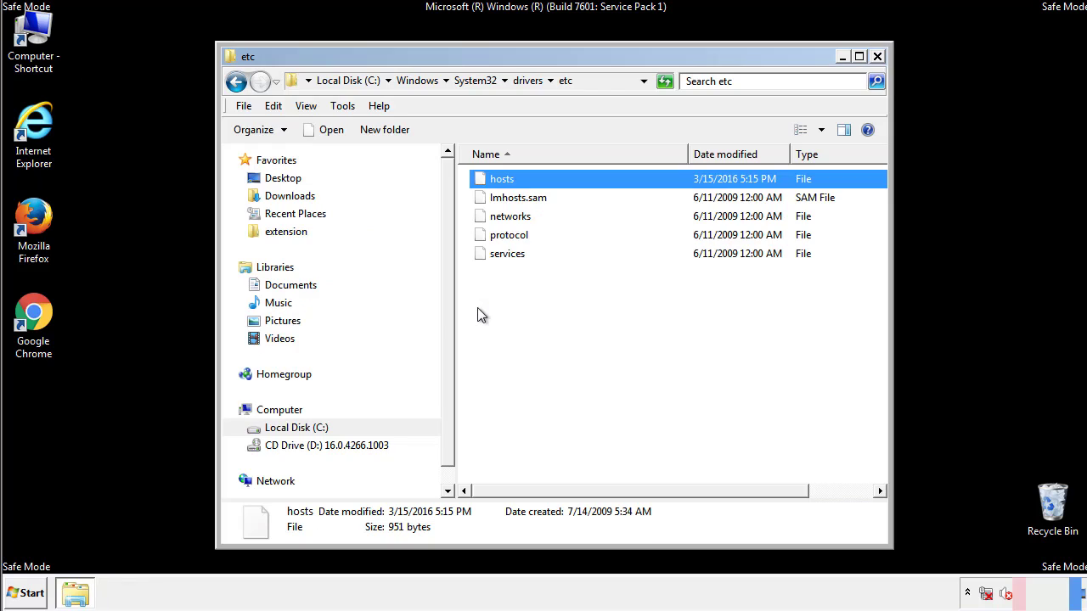
{"action": "left_click", "coordinate": [477, 310]}
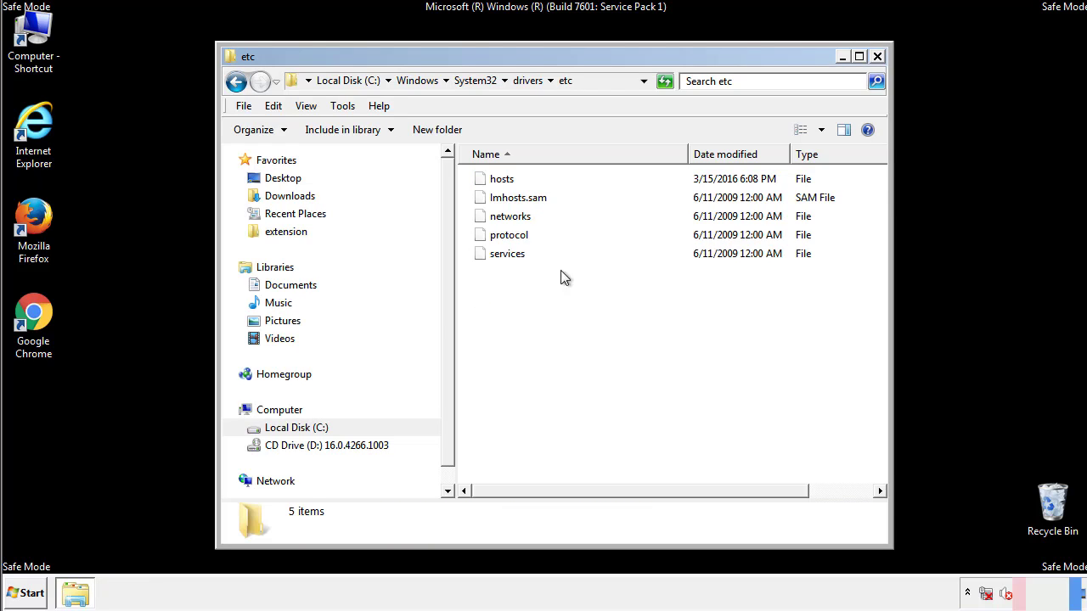
{"action": "left_click", "coordinate": [877, 57]}
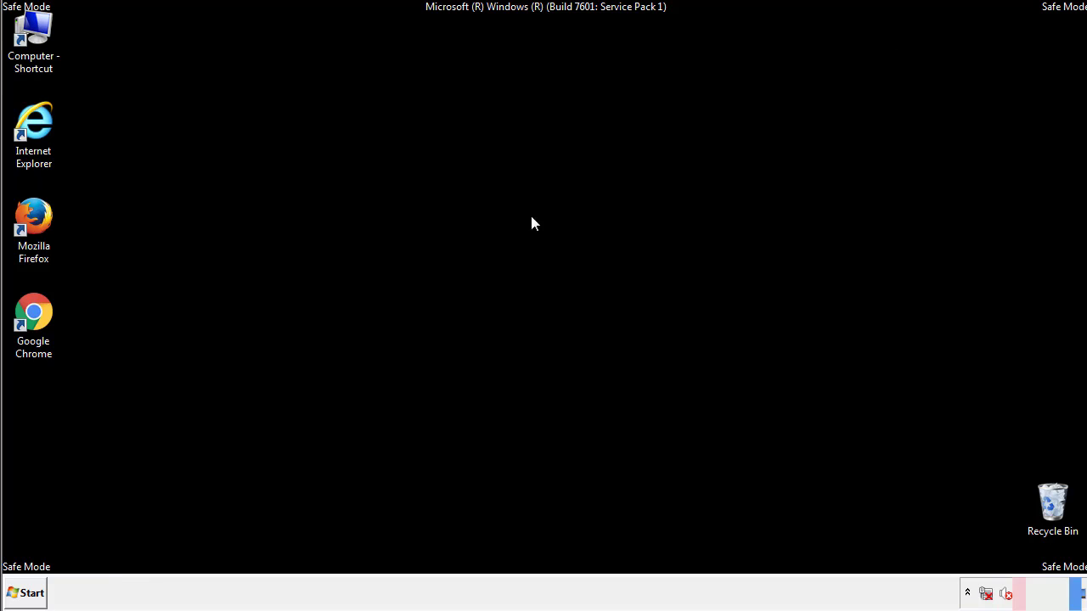
Open the Startup folder from All Programs in the Start menu.
{"action": "left_click", "coordinate": [31, 593]}
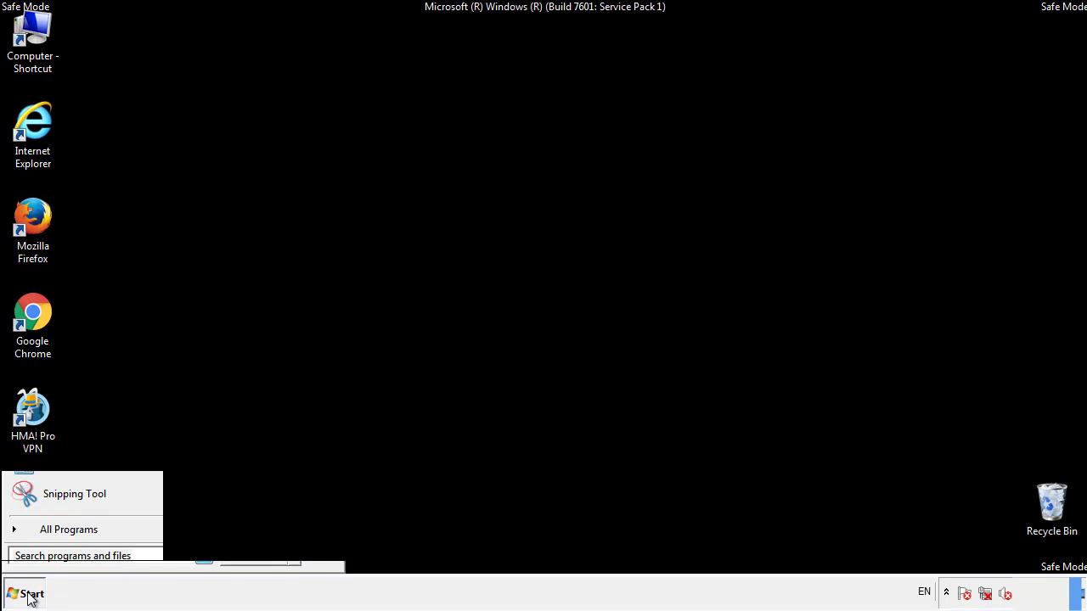
{"action": "left_click", "coordinate": [49, 533]}
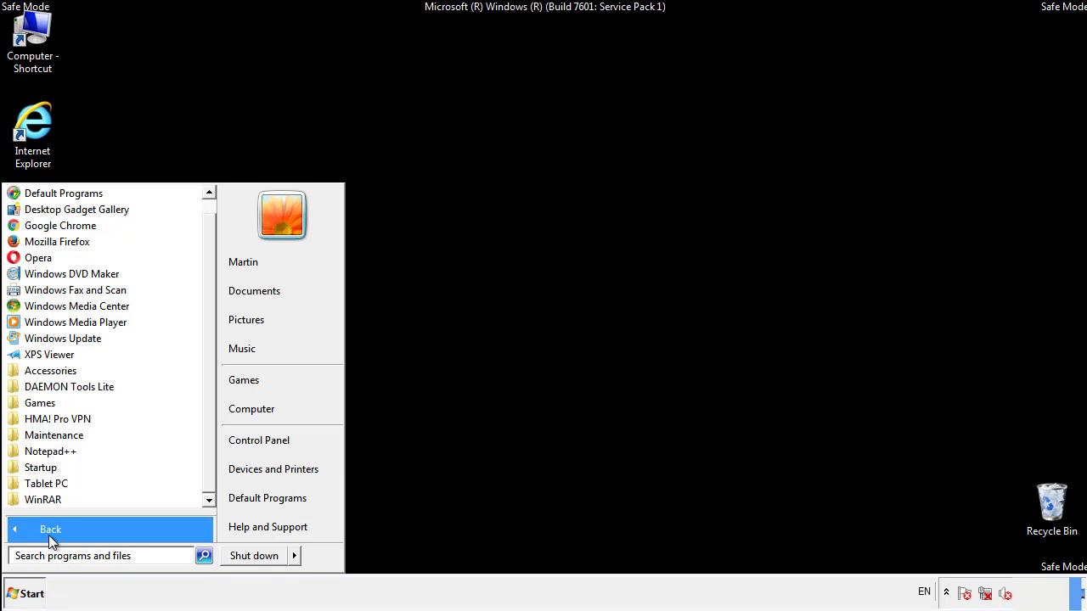
{"action": "right_click", "coordinate": [48, 468]}
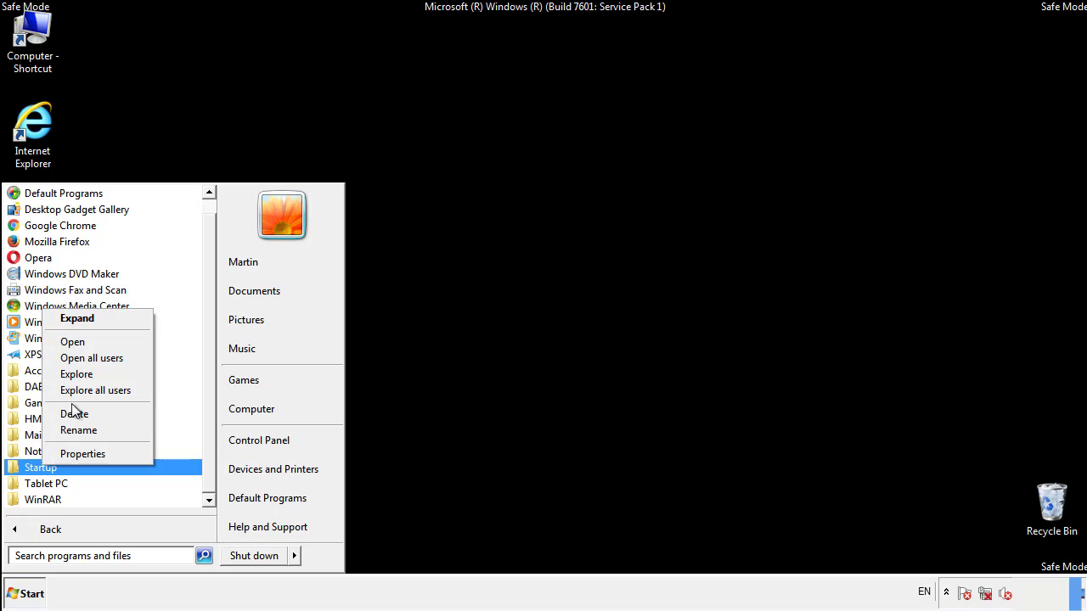
{"action": "left_click", "coordinate": [82, 341]}
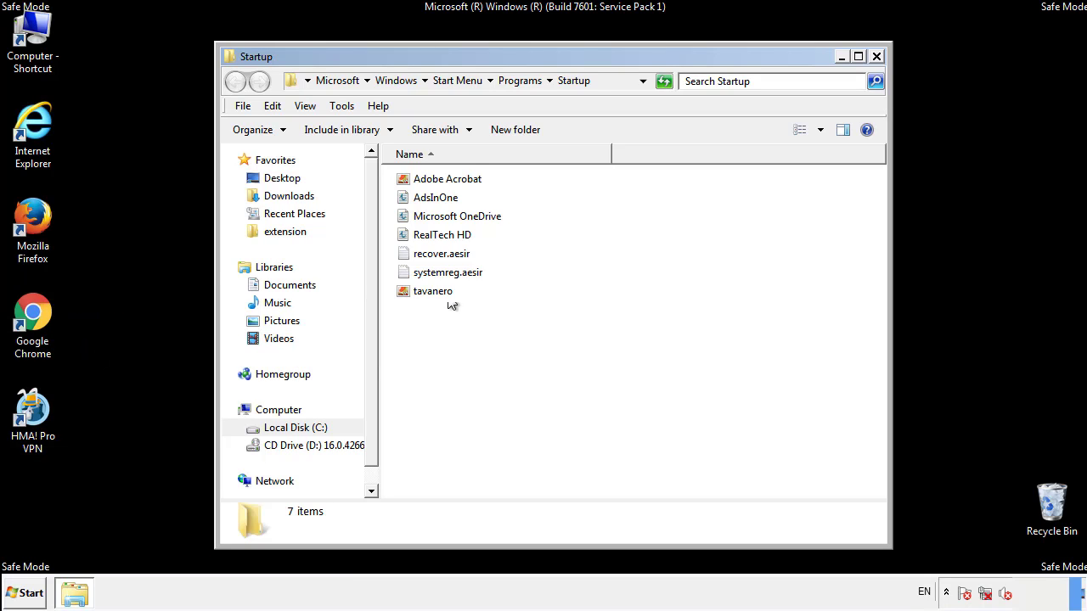
Delete AdsInOne, recover.aesir, systemreg.aesir and tavanero from Startup to the Recycle Bin.
{"action": "left_click", "coordinate": [438, 197]}
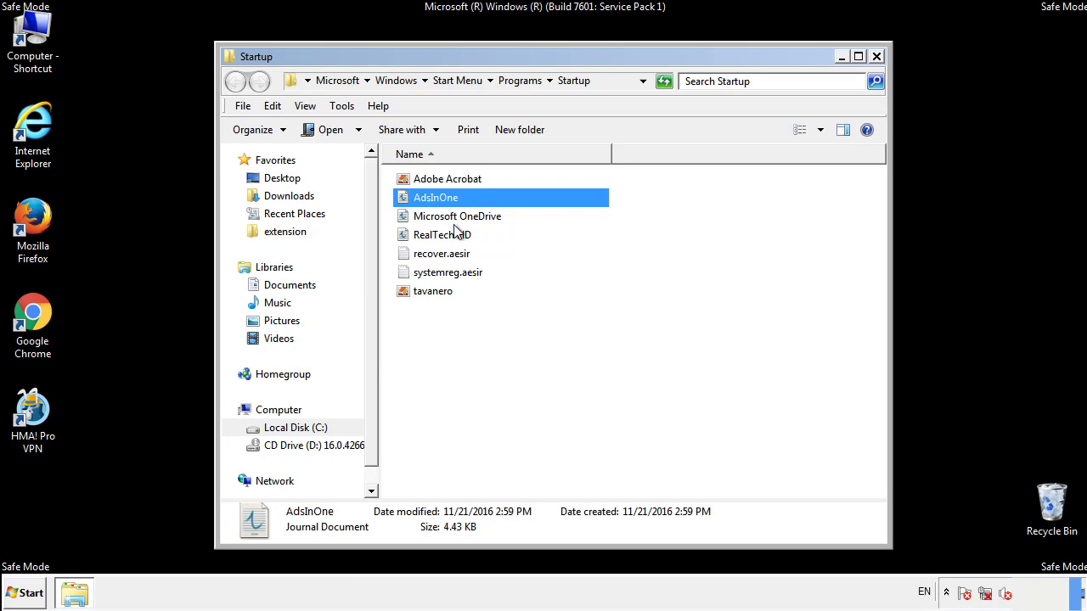
{"action": "left_click", "coordinate": [441, 255], "text": "ctrl"}
{"action": "left_click", "coordinate": [448, 272], "text": "ctrl"}
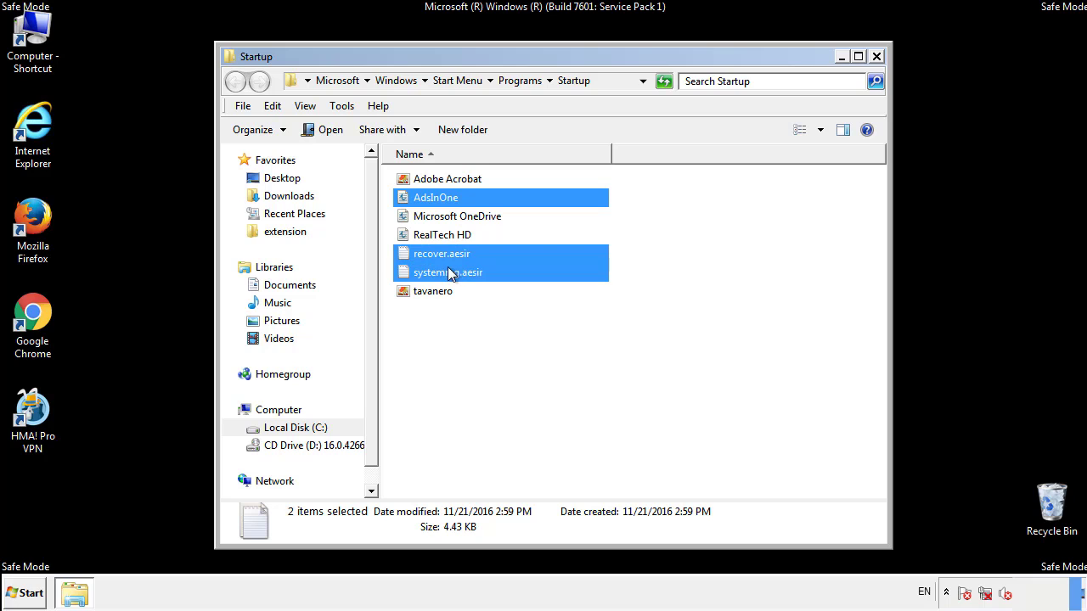
{"action": "left_click", "coordinate": [434, 291], "text": "ctrl"}
{"action": "right_click", "coordinate": [429, 292]}
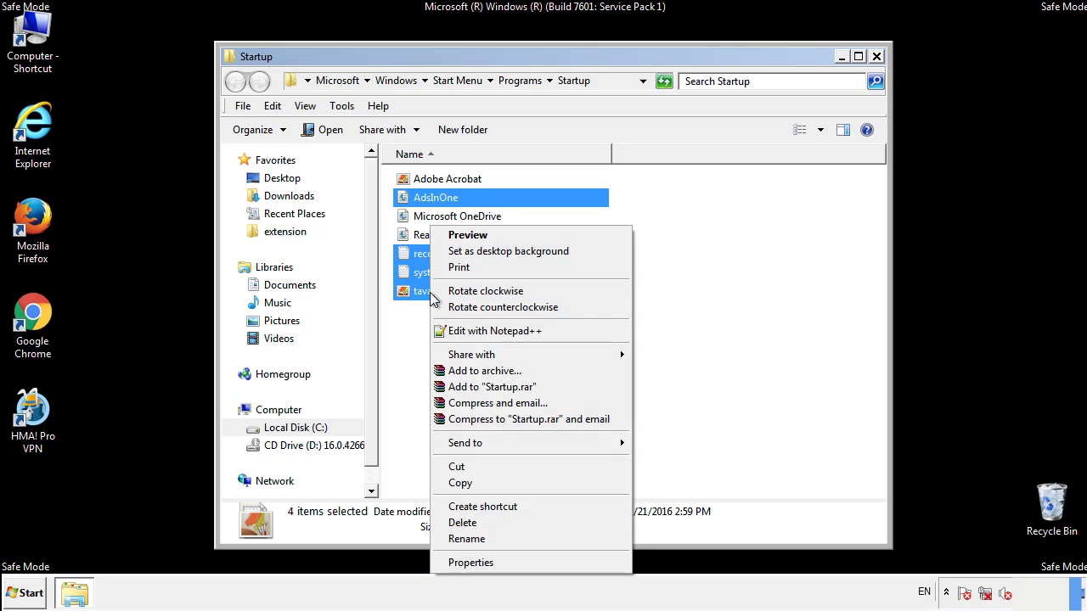
{"action": "left_click", "coordinate": [459, 522]}
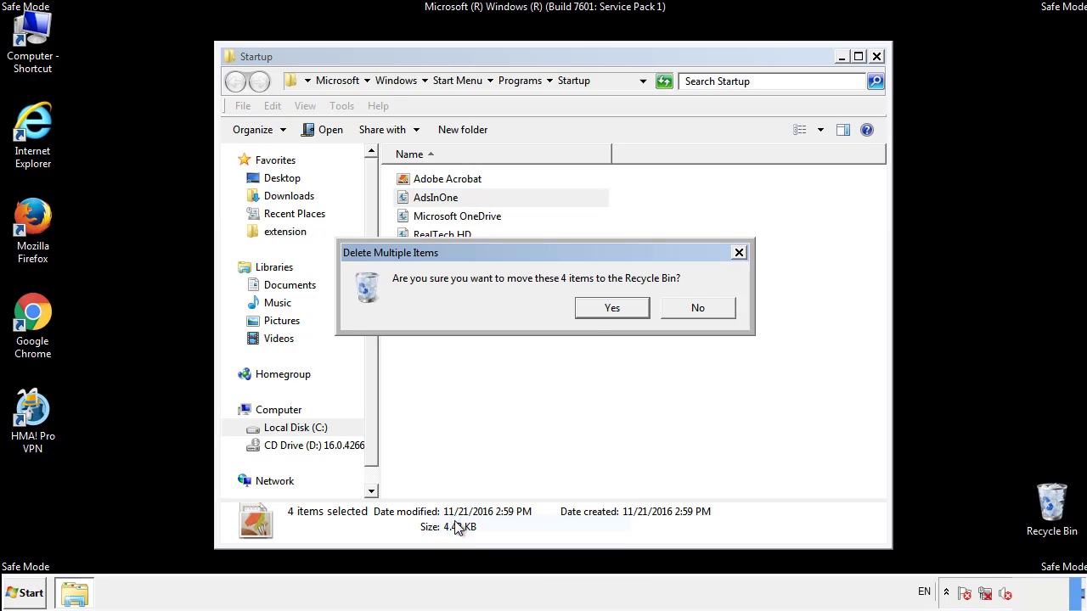
{"action": "left_click", "coordinate": [611, 308]}
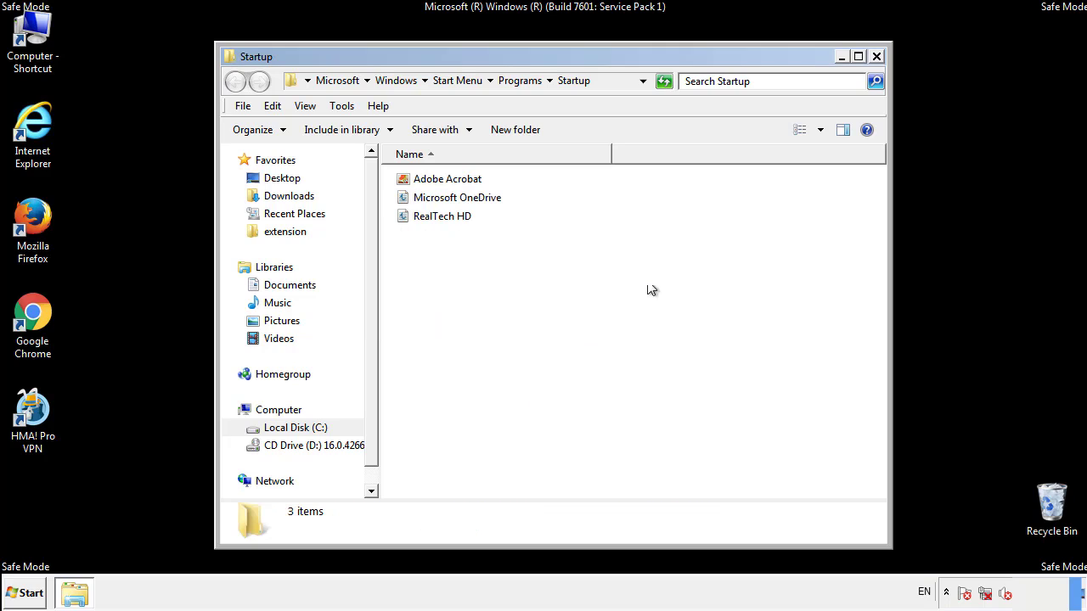
Close the Startup folder and launch Registry Editor with regedit.
{"action": "left_click", "coordinate": [877, 58]}
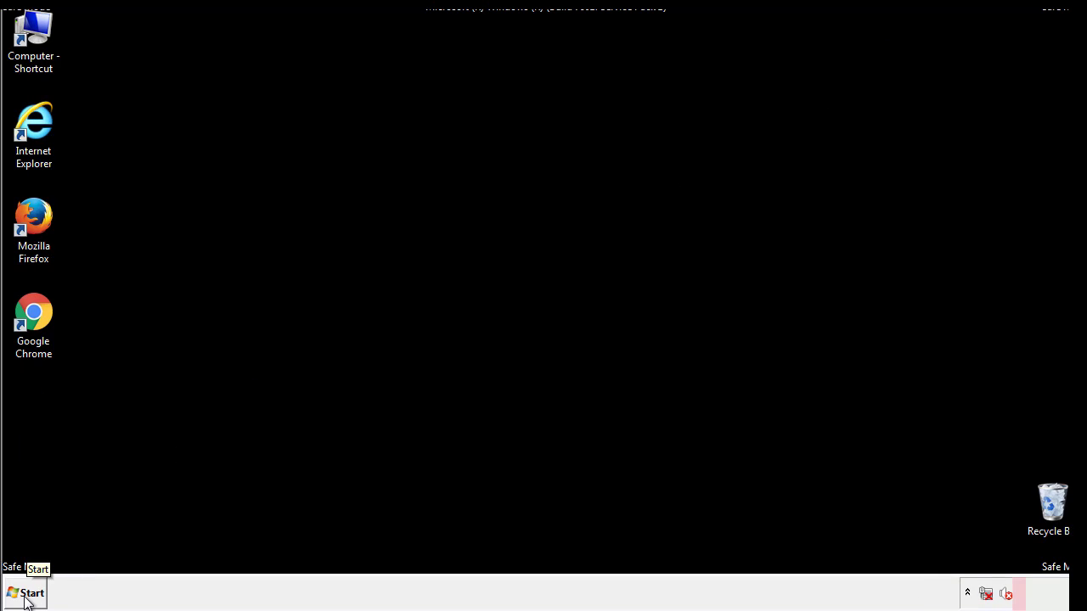
{"action": "left_click", "coordinate": [25, 594]}
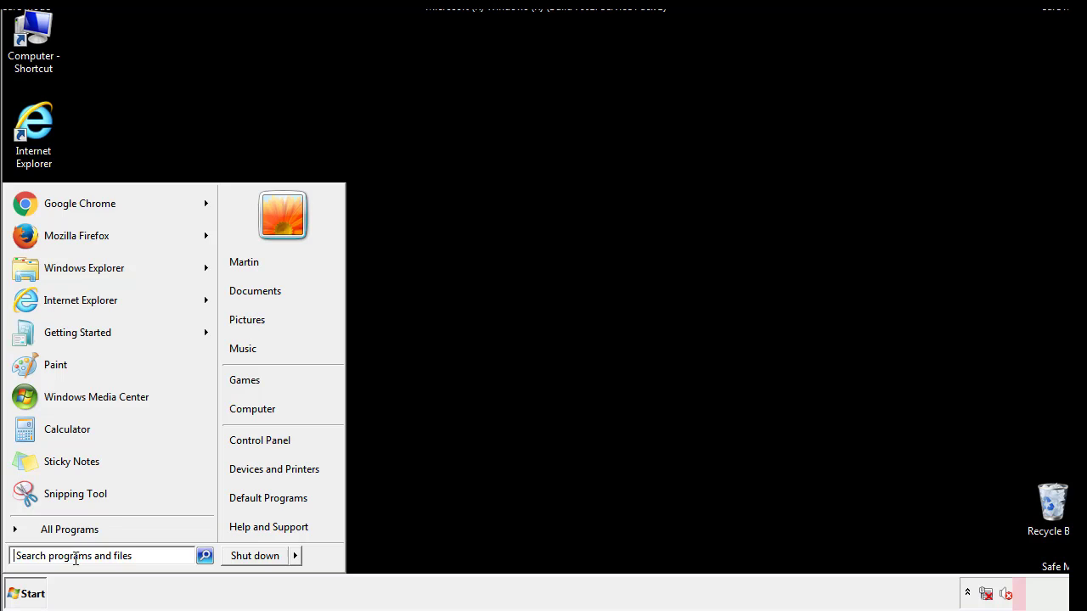
{"action": "type", "text": "reged"}
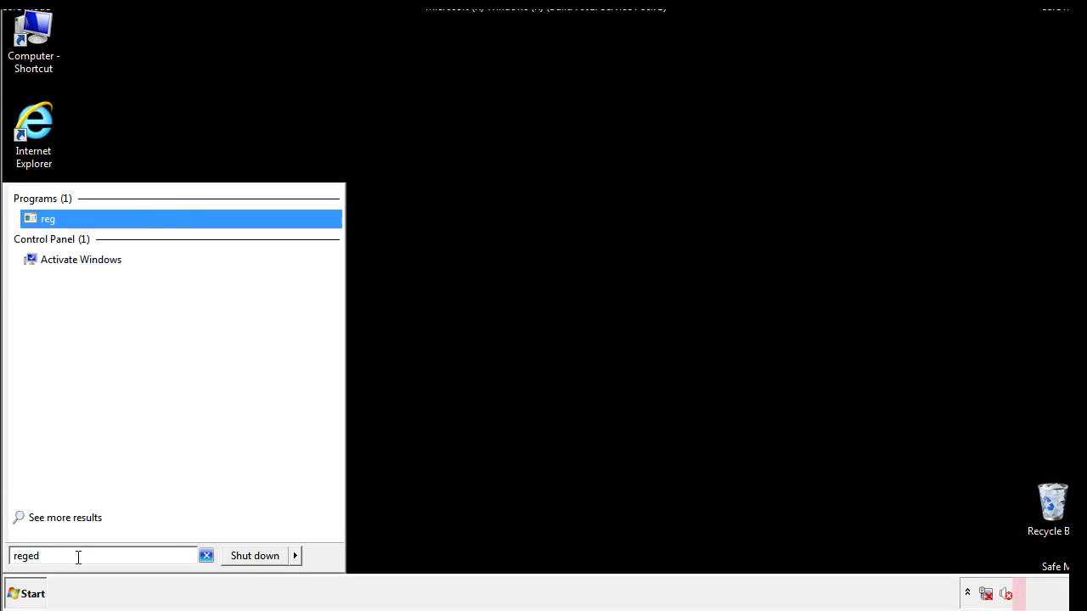
{"action": "type", "text": "it"}
{"action": "key", "text": "Return"}
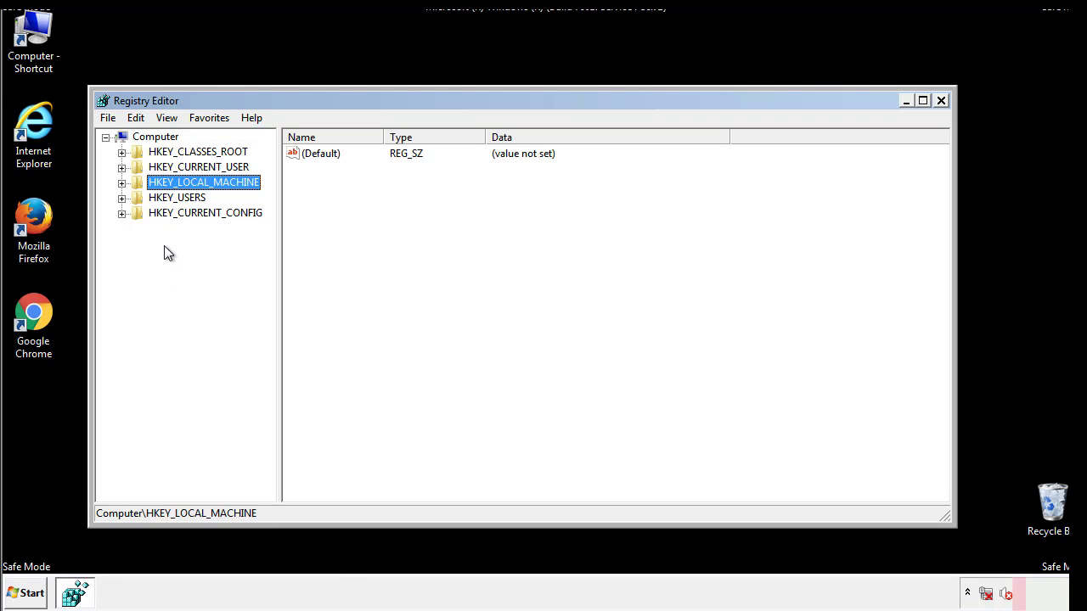
Expand HKLM\SOFTWARE\Microsoft\Windows\CurrentVersion and select the Run key.
{"action": "left_click", "coordinate": [122, 184]}
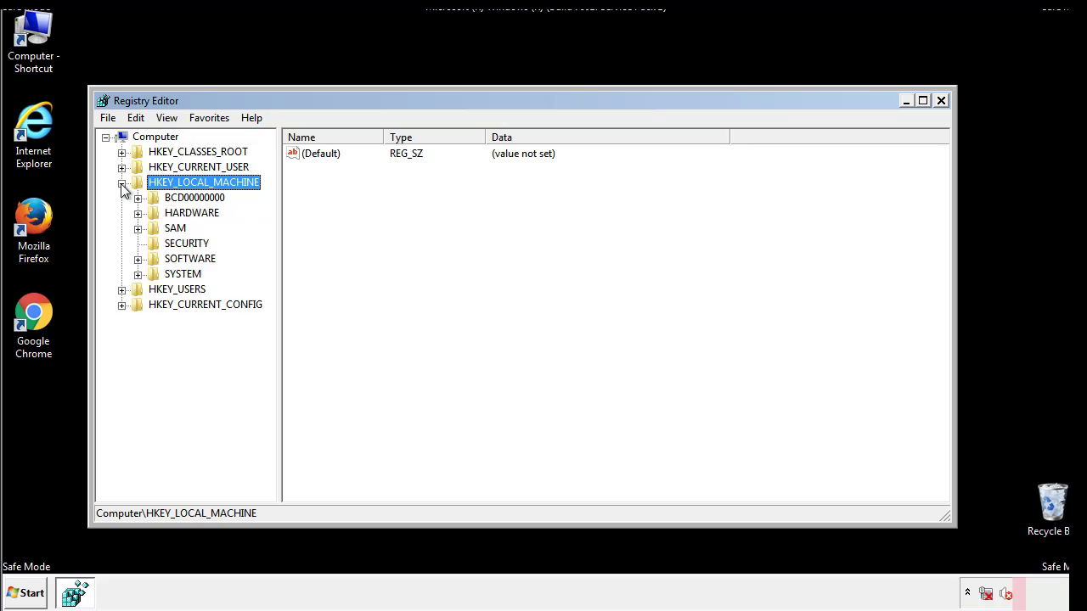
{"action": "left_click", "coordinate": [137, 260]}
{"action": "scroll", "coordinate": [267, 250], "scroll_direction": "down", "scroll_amount": 1}
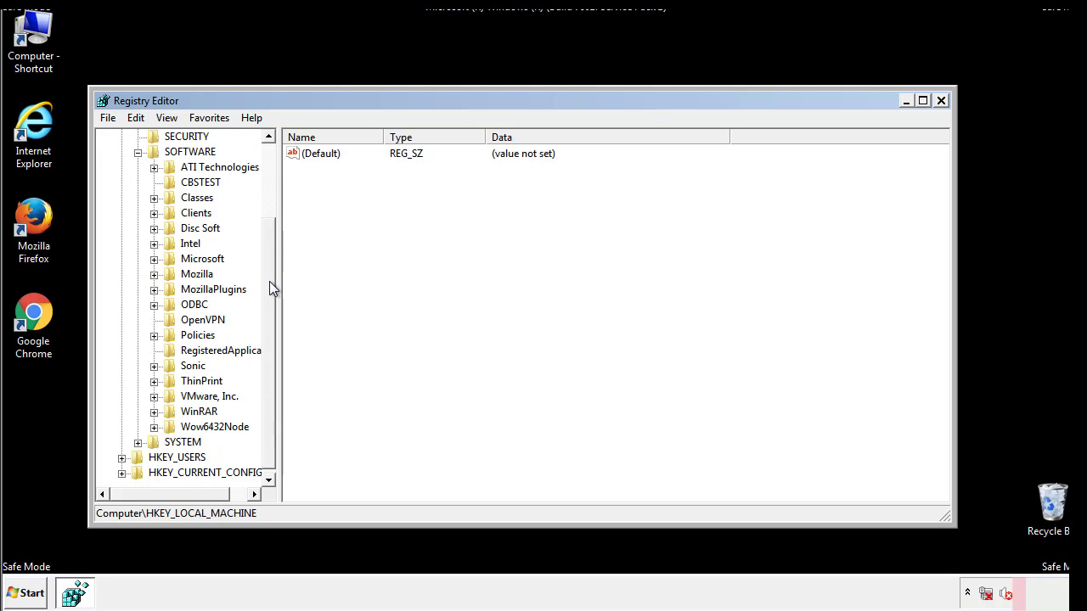
{"action": "left_click", "coordinate": [154, 259]}
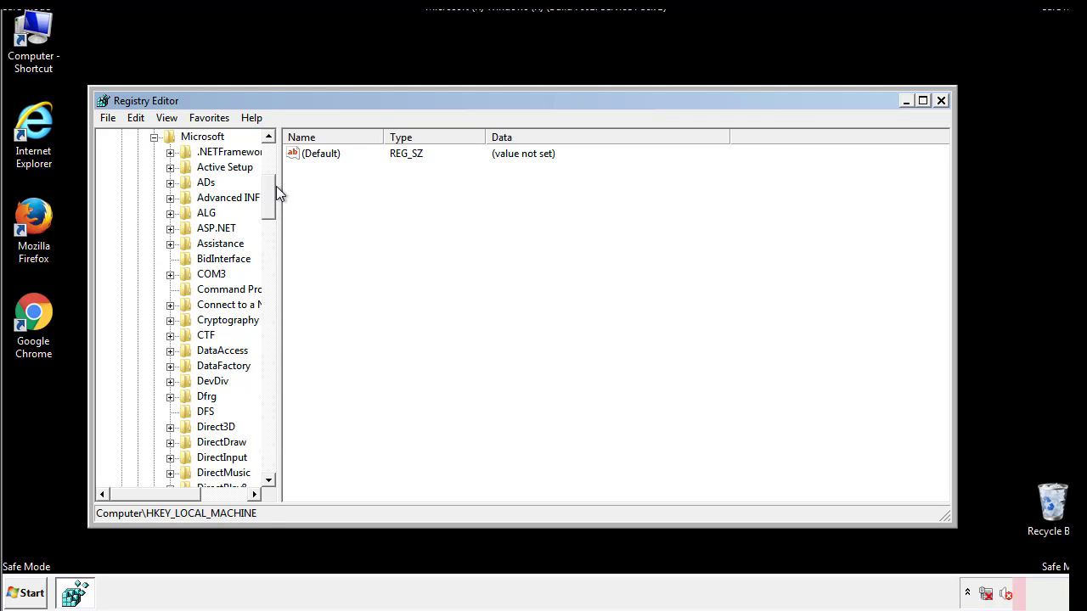
{"action": "left_click_drag", "start_coordinate": [267, 208], "coordinate": [270, 440]}
{"action": "left_click", "coordinate": [171, 259]}
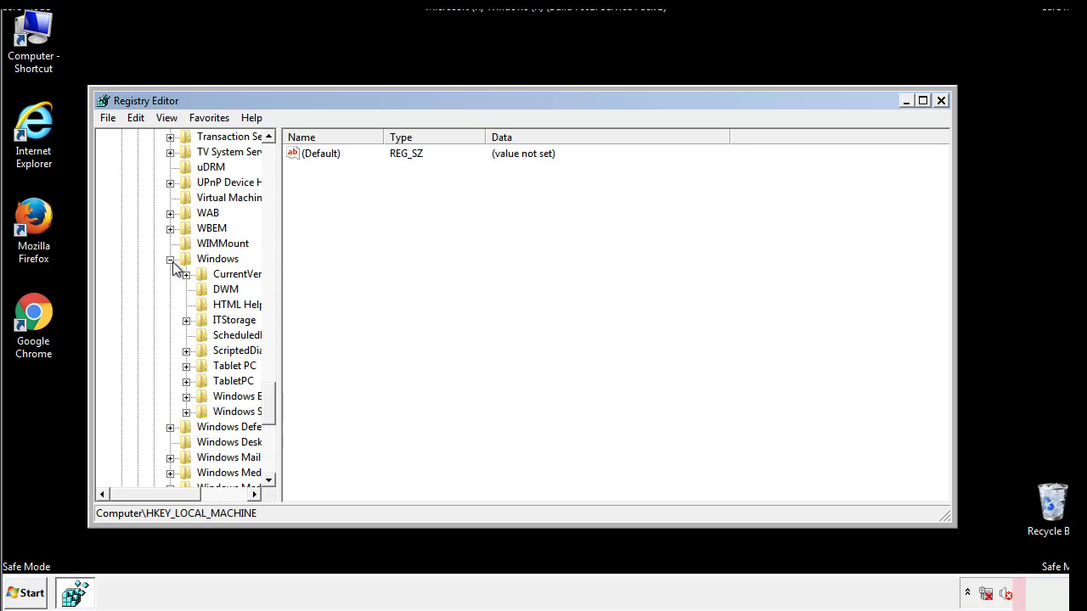
{"action": "left_click_drag", "start_coordinate": [150, 494], "coordinate": [173, 498]}
{"action": "left_click", "coordinate": [139, 275]}
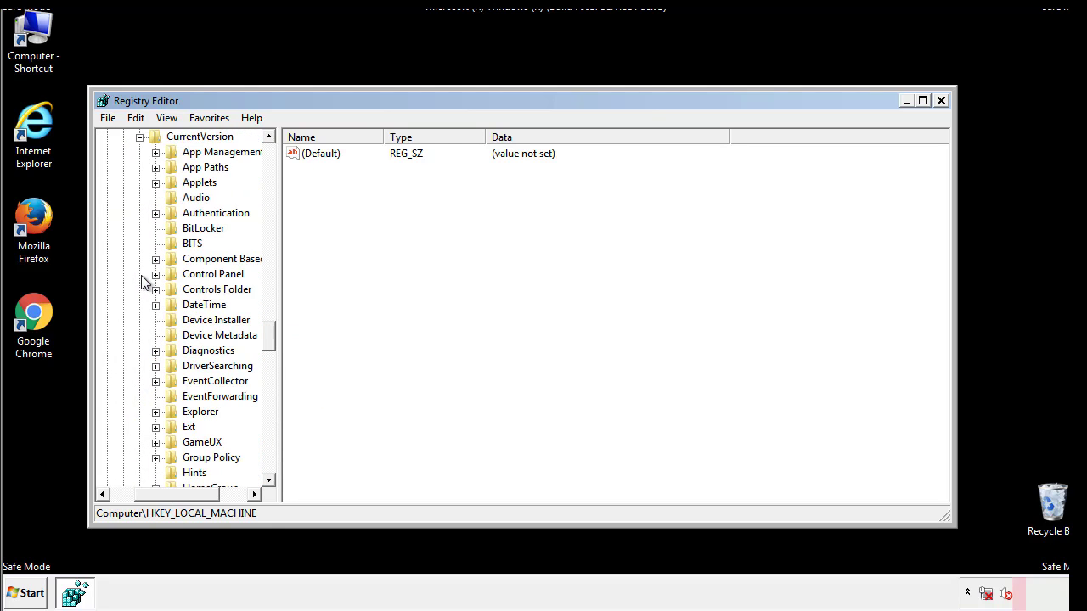
{"action": "left_click_drag", "start_coordinate": [275, 339], "coordinate": [270, 393]}
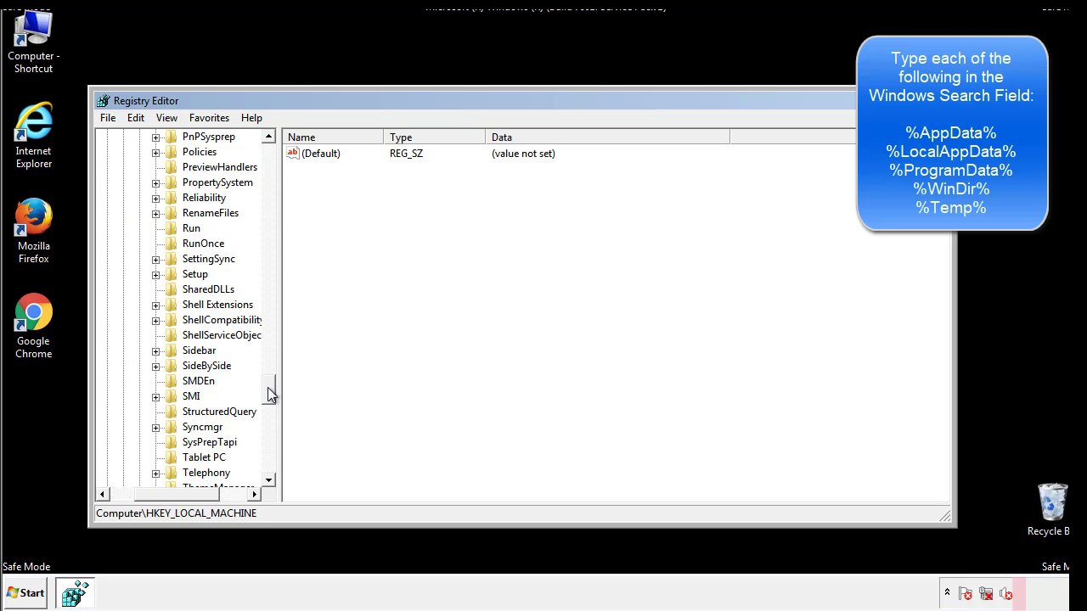
{"action": "left_click", "coordinate": [189, 228]}
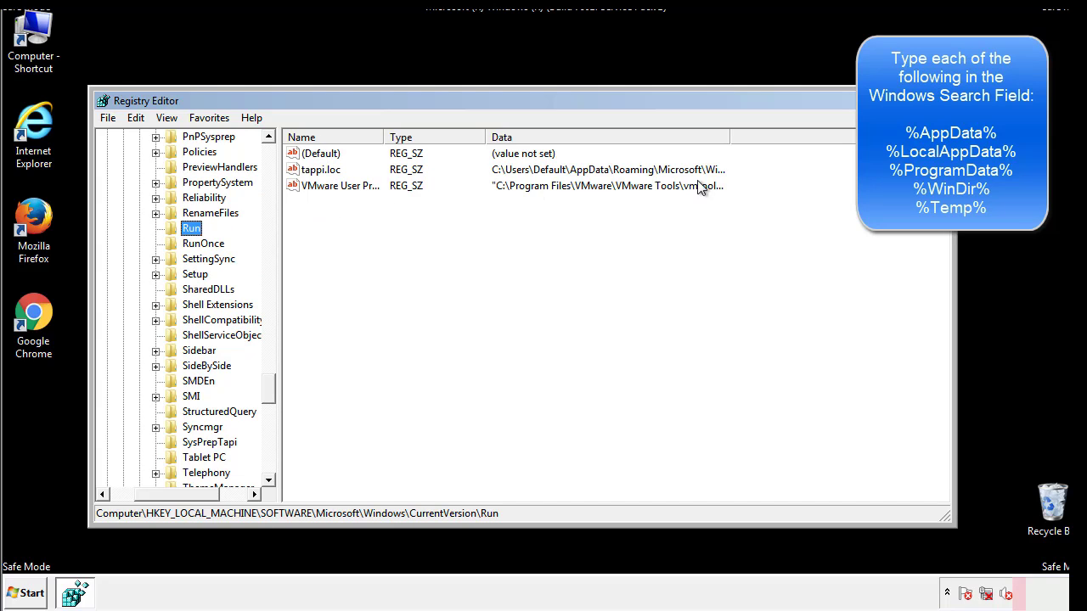
Delete the tappi.loc value from HKLM Run and scroll the key tree back up.
{"action": "left_click", "coordinate": [325, 179]}
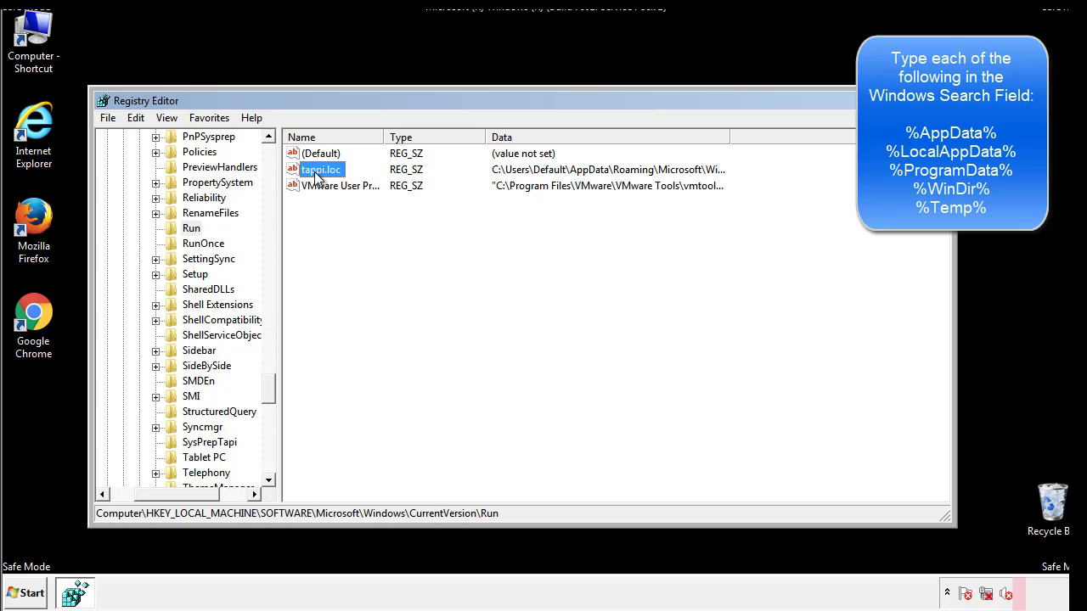
{"action": "right_click", "coordinate": [315, 172]}
{"action": "left_click", "coordinate": [340, 221]}
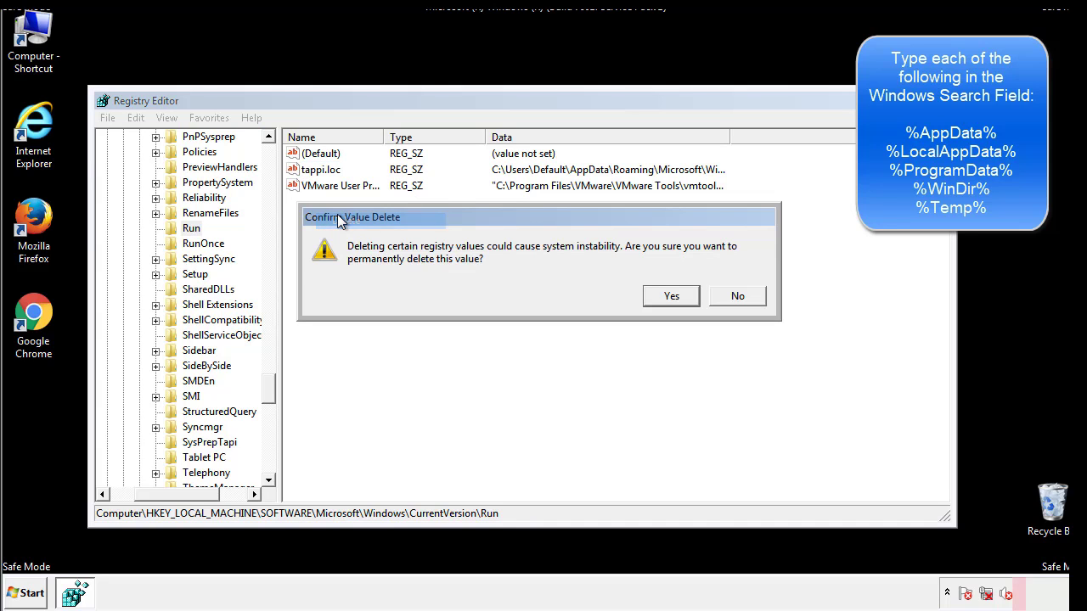
{"action": "left_click", "coordinate": [663, 301]}
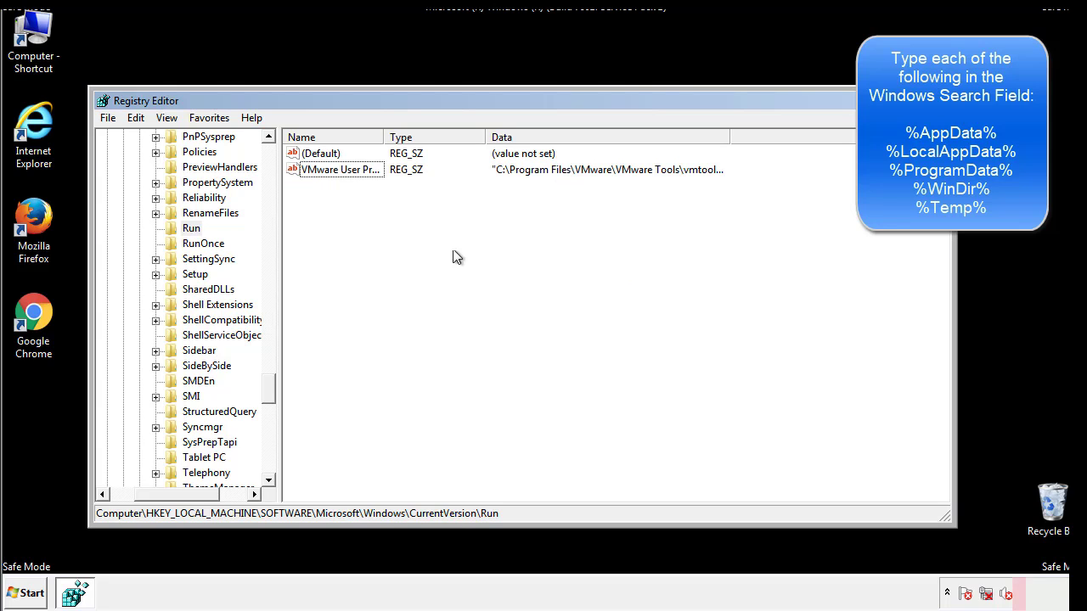
{"action": "left_click_drag", "start_coordinate": [270, 383], "coordinate": [272, 466]}
{"action": "left_click_drag", "start_coordinate": [183, 498], "coordinate": [132, 505]}
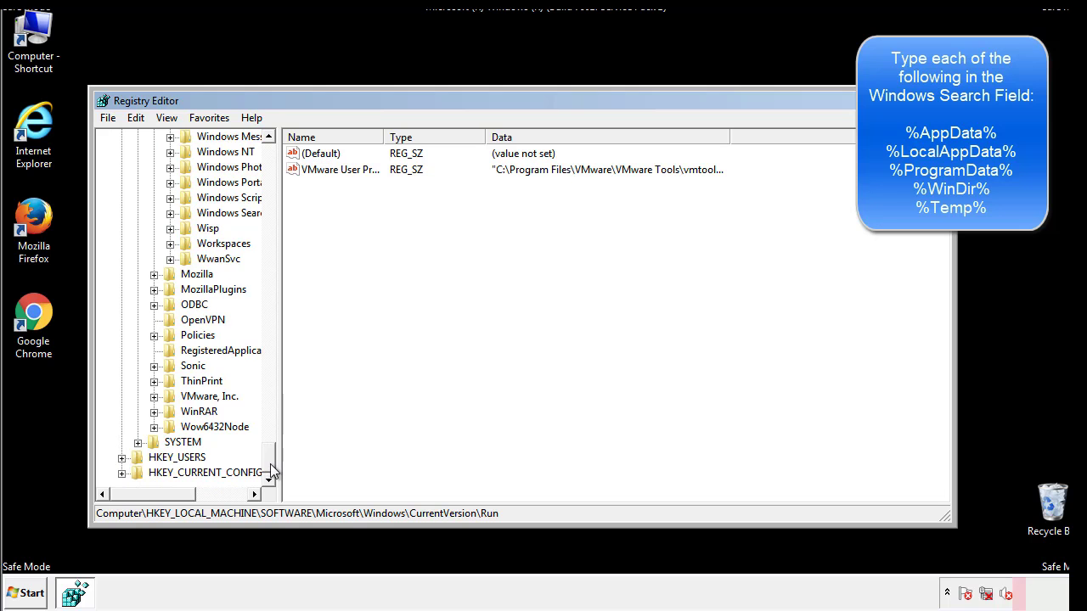
{"action": "left_click_drag", "start_coordinate": [273, 467], "coordinate": [276, 162]}
Collapse HKLM and expand HKCU\Software\Microsoft\Windows\CurrentVersion.
{"action": "left_click", "coordinate": [122, 181]}
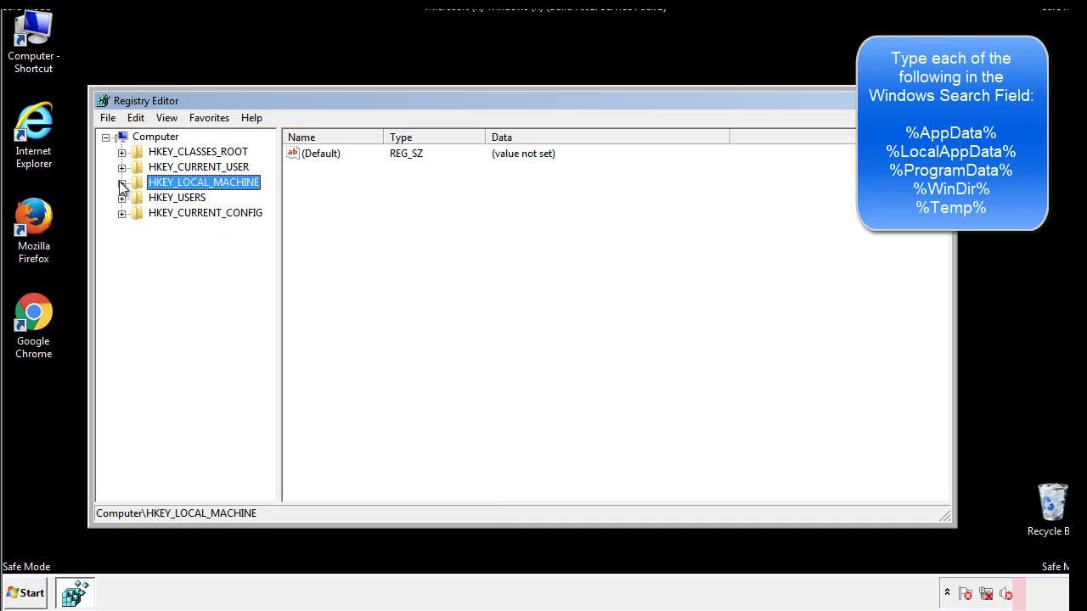
{"action": "left_click", "coordinate": [123, 167]}
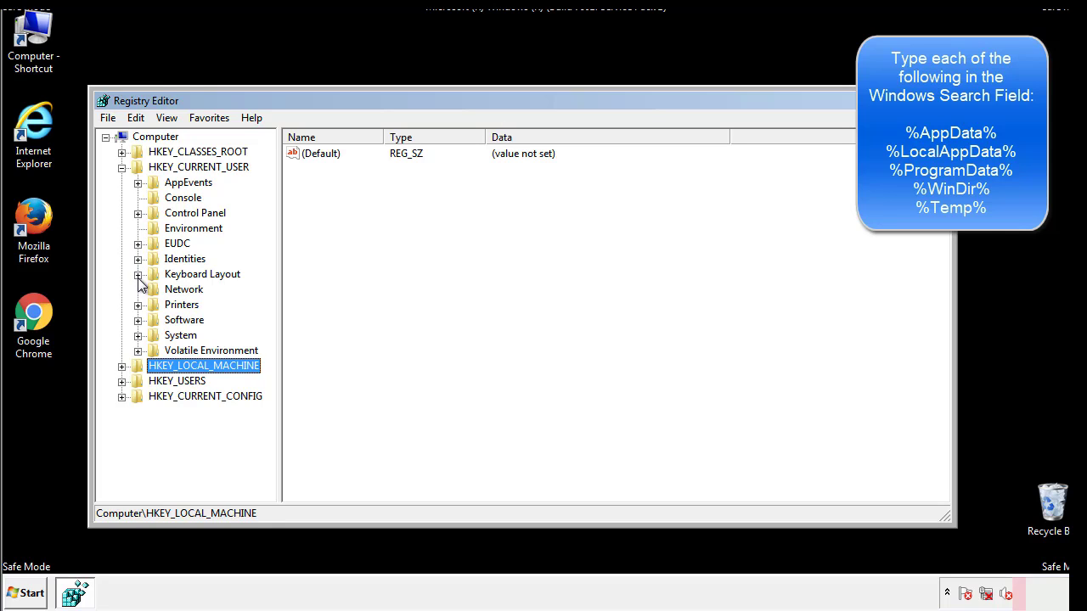
{"action": "left_click", "coordinate": [139, 320]}
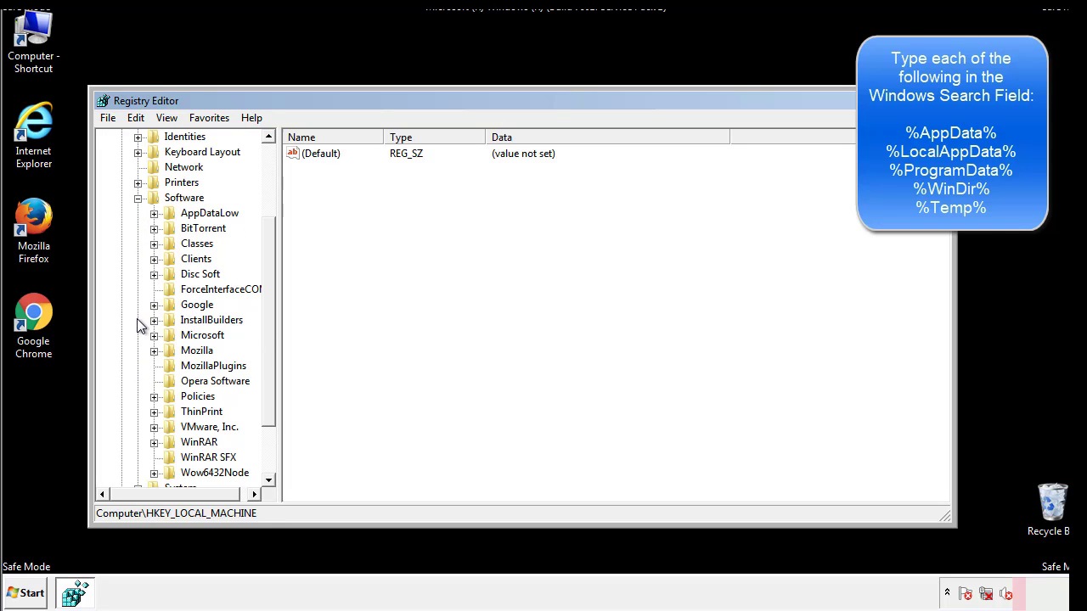
{"action": "left_click_drag", "start_coordinate": [267, 309], "coordinate": [267, 324]}
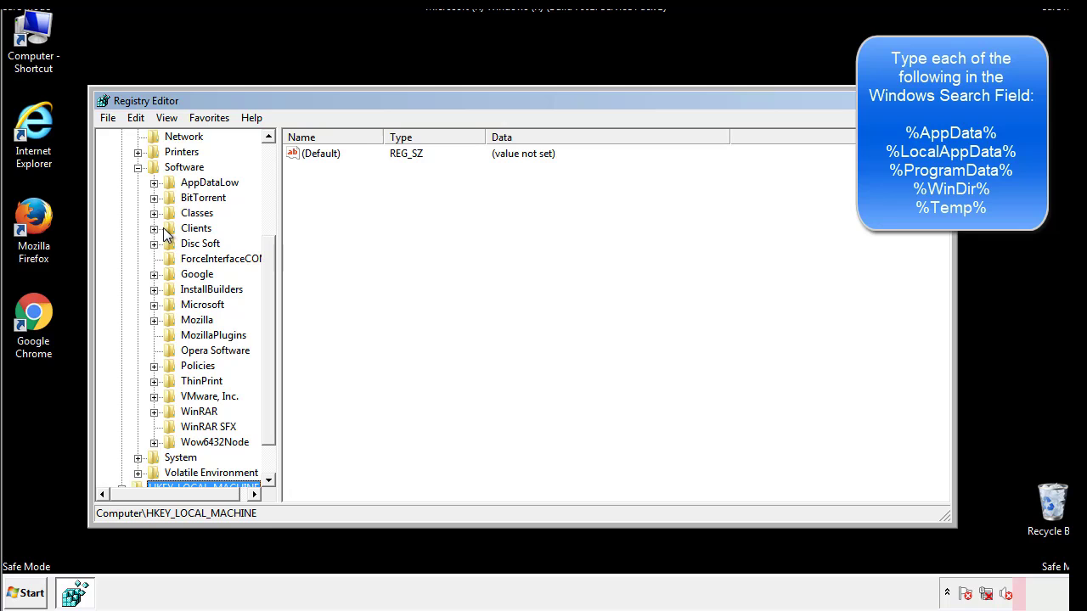
{"action": "left_click", "coordinate": [154, 305]}
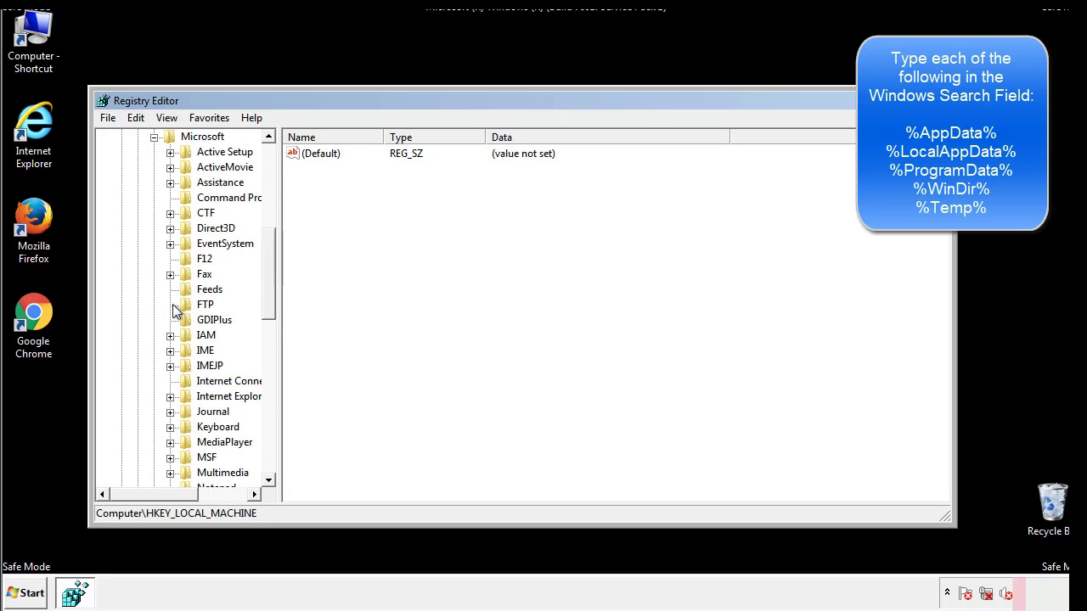
{"action": "left_click_drag", "start_coordinate": [267, 248], "coordinate": [268, 354]}
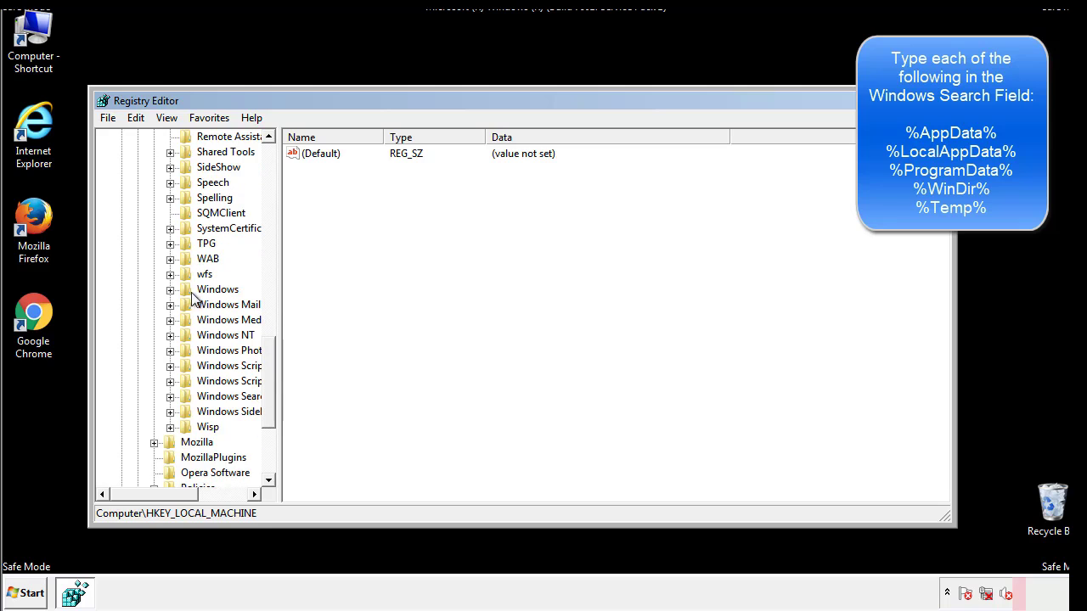
{"action": "left_click", "coordinate": [171, 290]}
{"action": "left_click", "coordinate": [186, 304]}
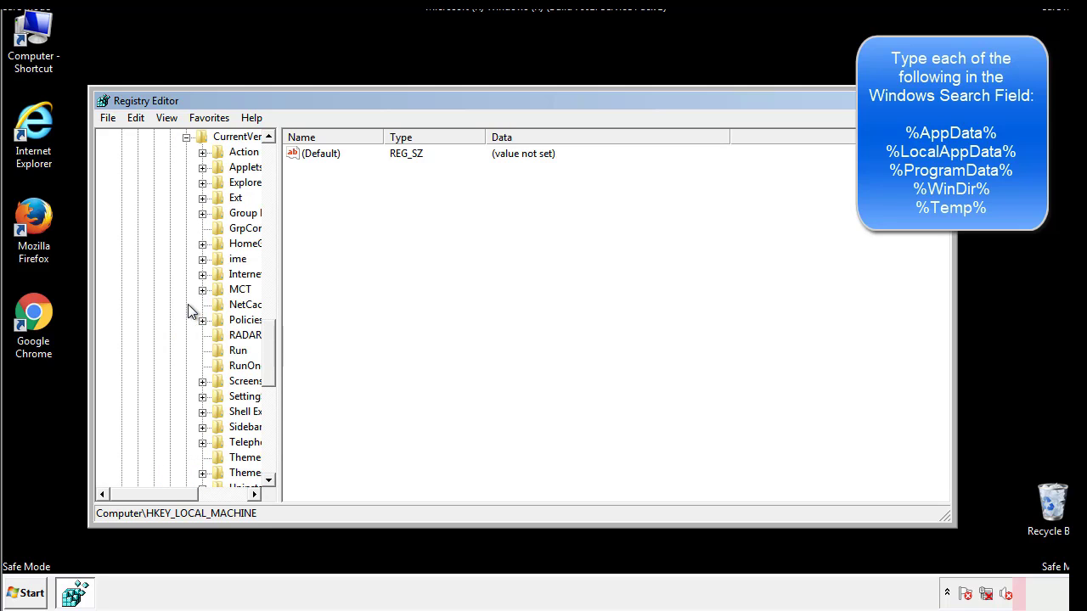
Inspect the HKCU Run key's DAEMON Tools entry, then collapse the Windows key.
{"action": "left_click_drag", "start_coordinate": [164, 497], "coordinate": [191, 494]}
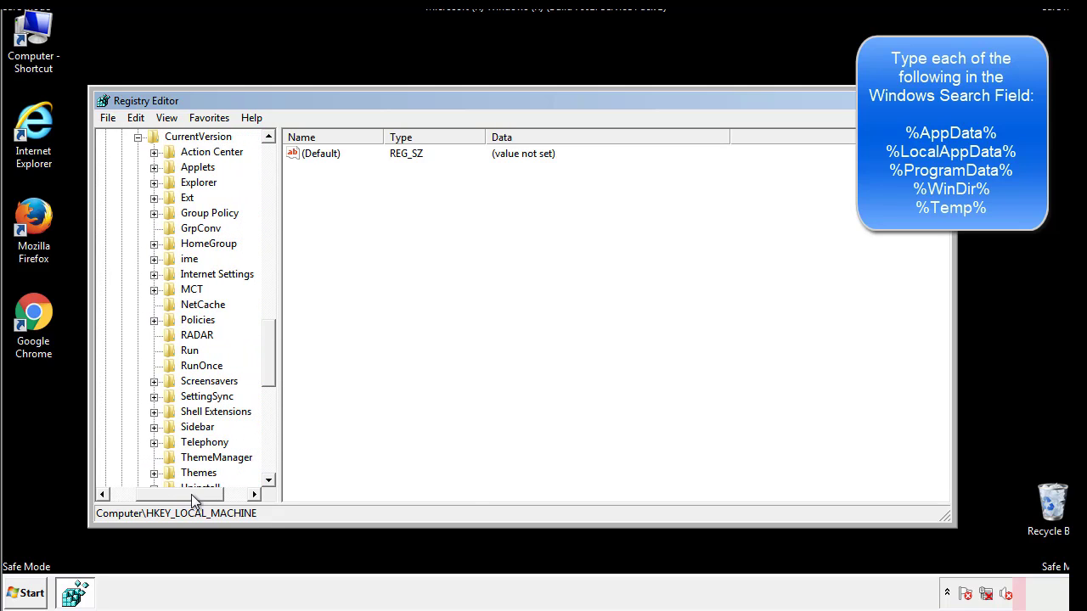
{"action": "left_click", "coordinate": [189, 350]}
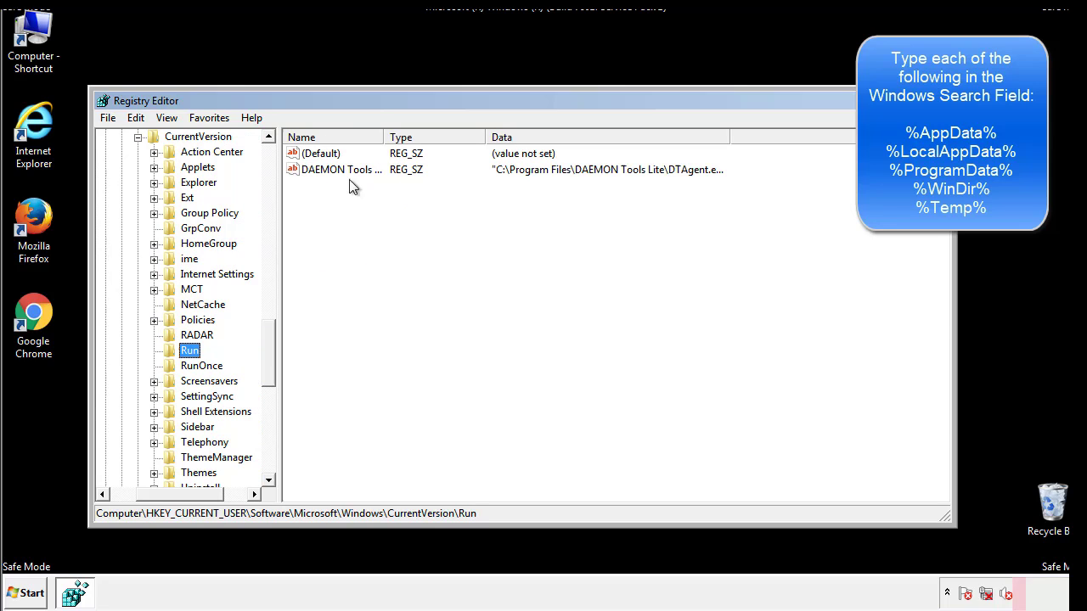
{"action": "left_click", "coordinate": [461, 200]}
{"action": "left_click_drag", "start_coordinate": [334, 206], "coordinate": [390, 197]}
{"action": "left_click_drag", "start_coordinate": [180, 491], "coordinate": [154, 493]}
{"action": "left_click_drag", "start_coordinate": [275, 368], "coordinate": [268, 354]}
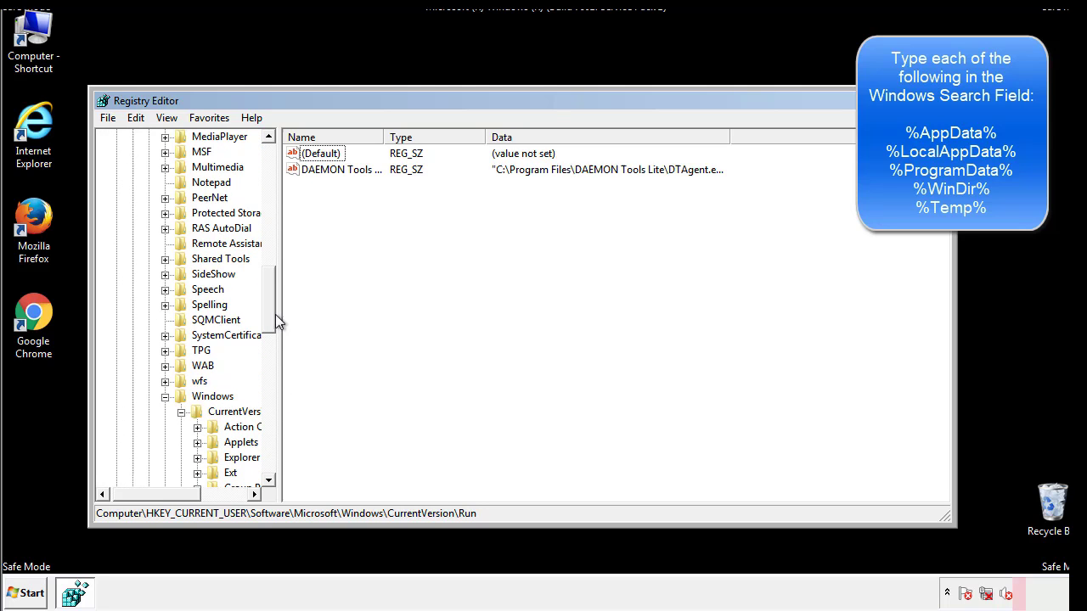
{"action": "left_click", "coordinate": [165, 397]}
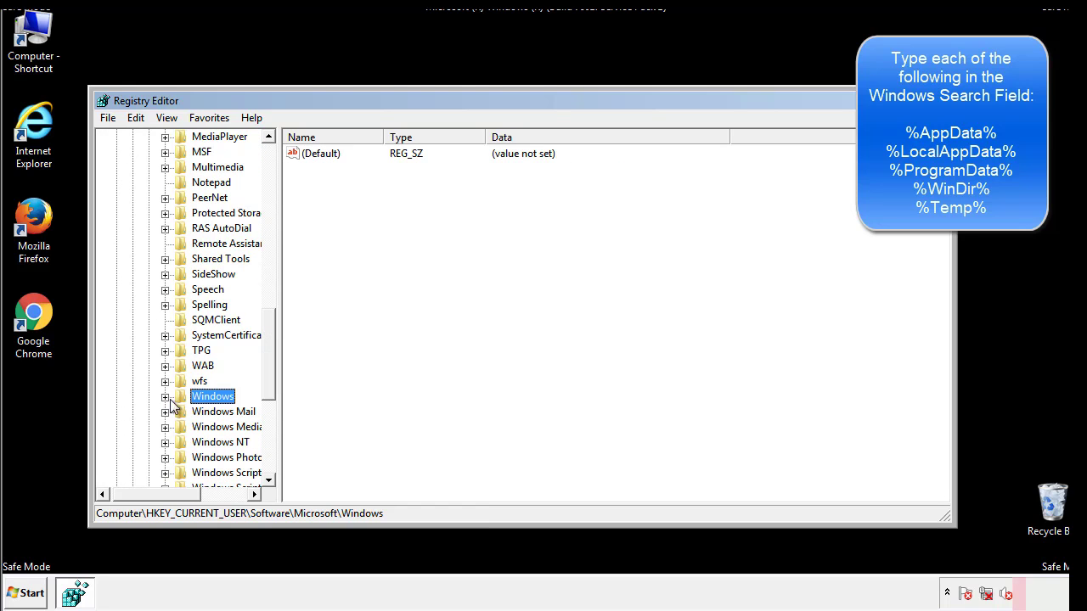
{"action": "left_click_drag", "start_coordinate": [272, 377], "coordinate": [273, 209]}
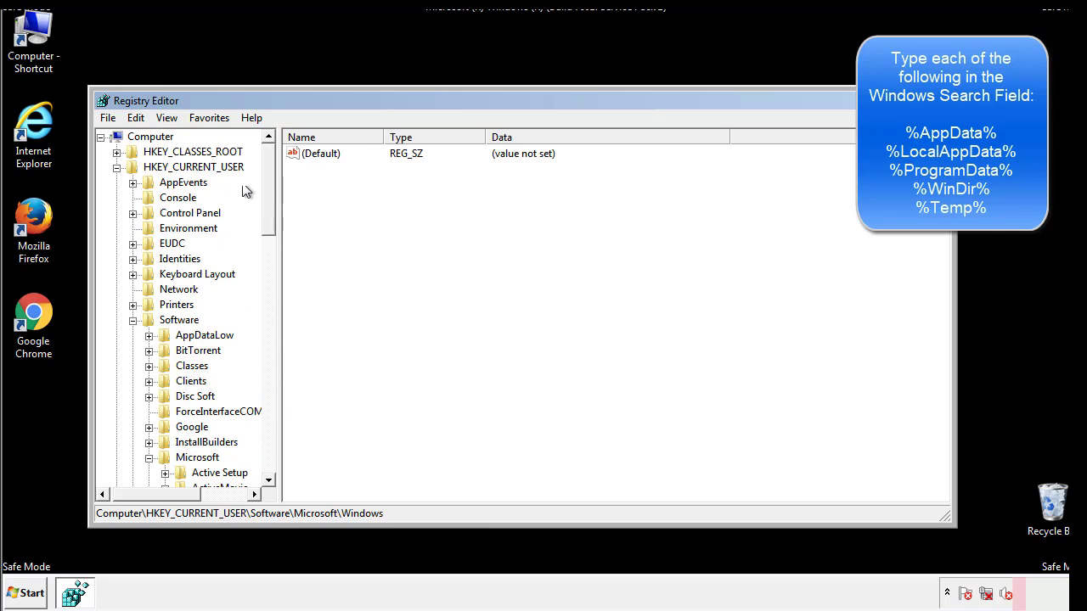
Search the registry for '%tem' using Edit > Find.
{"action": "left_click", "coordinate": [139, 118]}
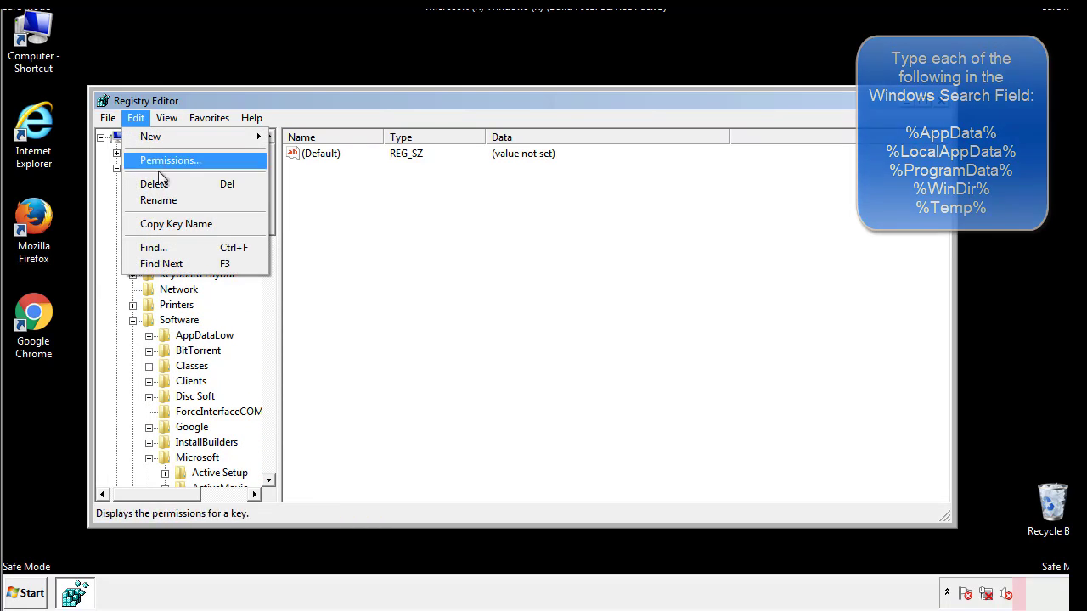
{"action": "left_click", "coordinate": [152, 247]}
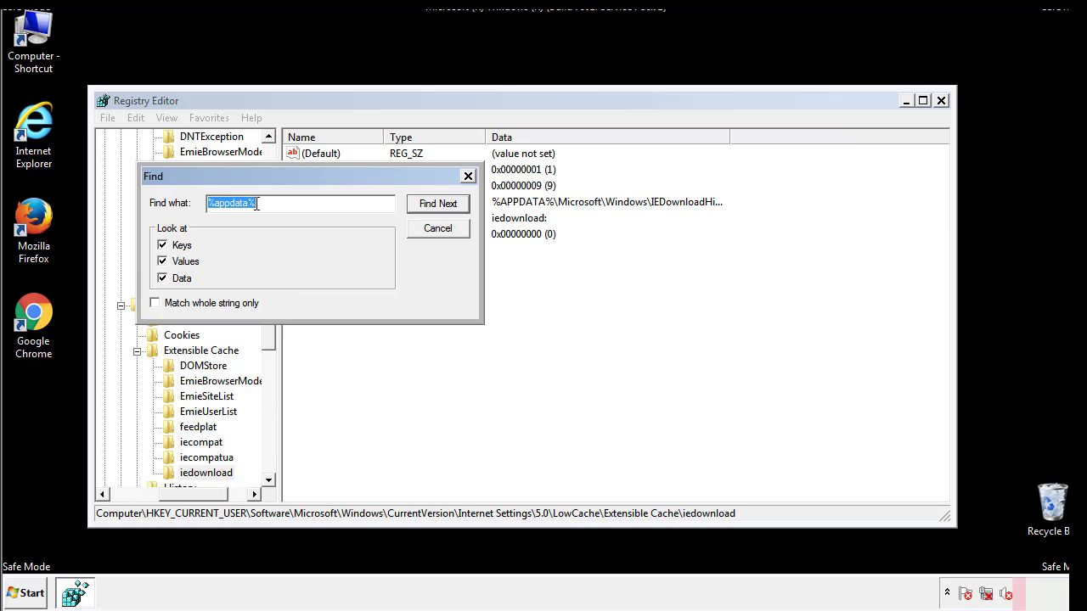
{"action": "type", "text": "%temp%"}
{"action": "key", "text": "Return"}
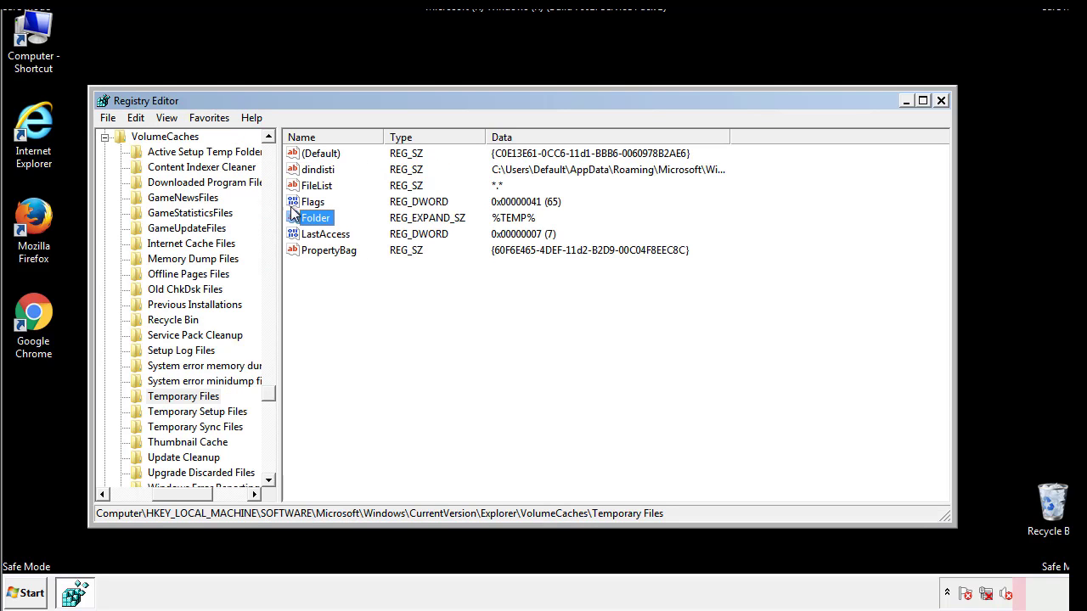
Delete all Temporary Files values pointing to %TEMP%, keeping only (Default).
{"action": "left_click", "coordinate": [444, 290]}
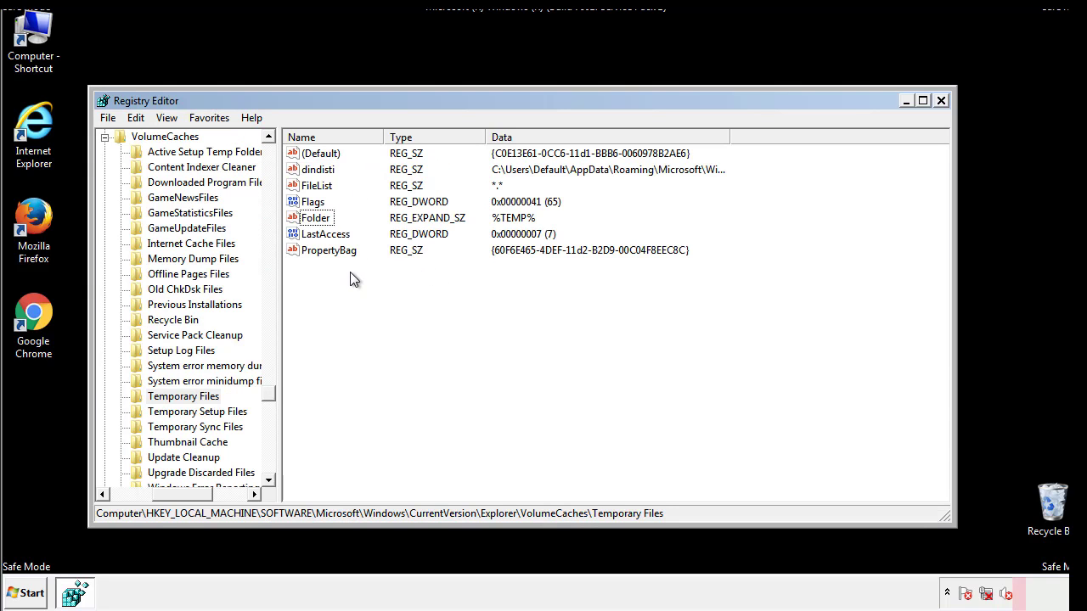
{"action": "left_click_drag", "start_coordinate": [350, 273], "coordinate": [310, 158]}
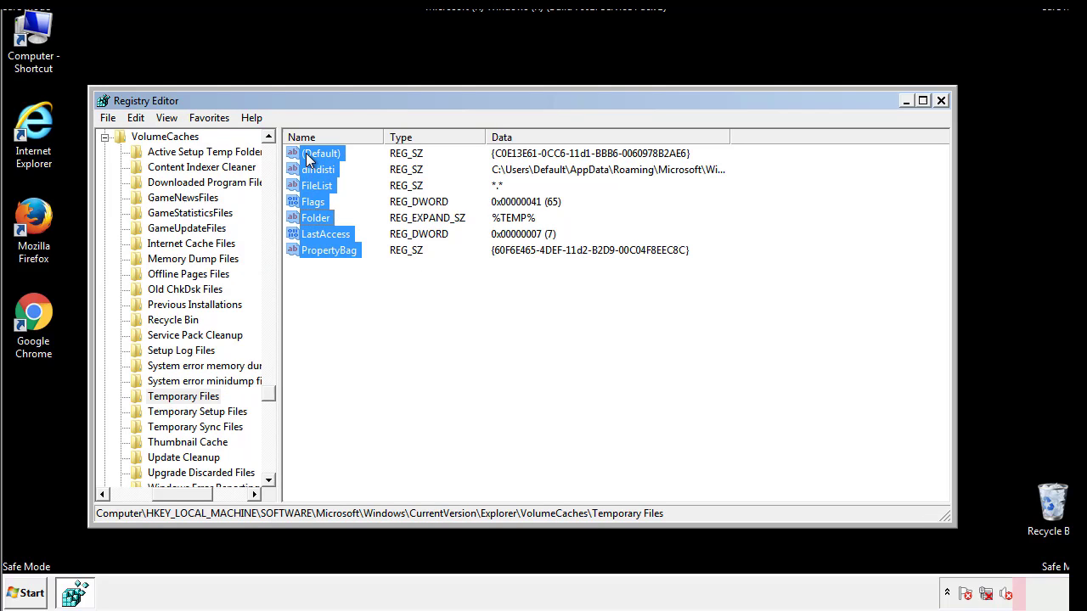
{"action": "right_click", "coordinate": [310, 159]}
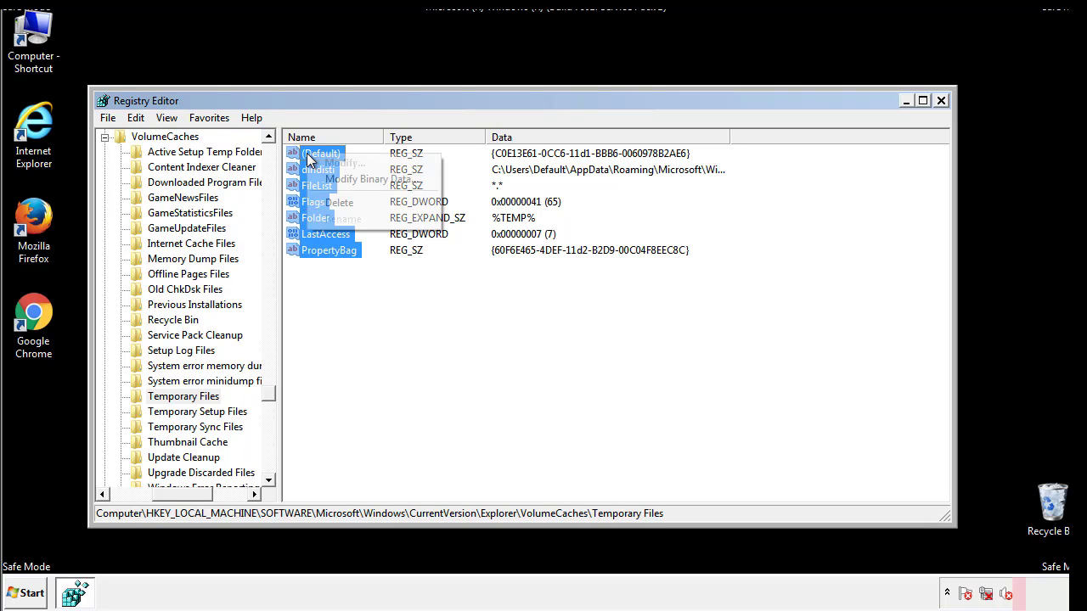
{"action": "left_click", "coordinate": [330, 203]}
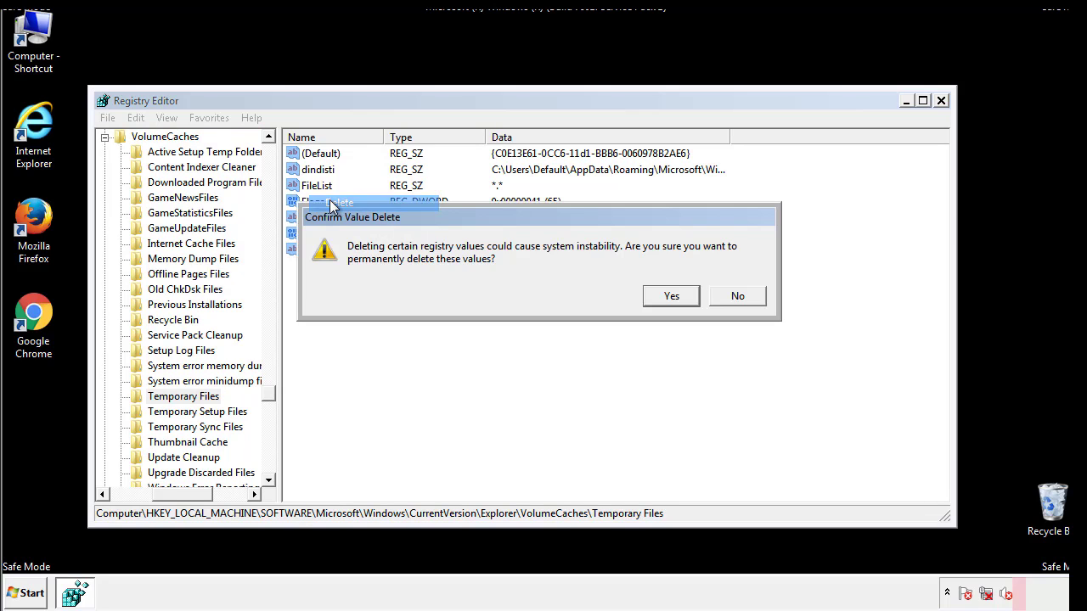
{"action": "left_click", "coordinate": [693, 299]}
{"action": "left_click", "coordinate": [374, 203]}
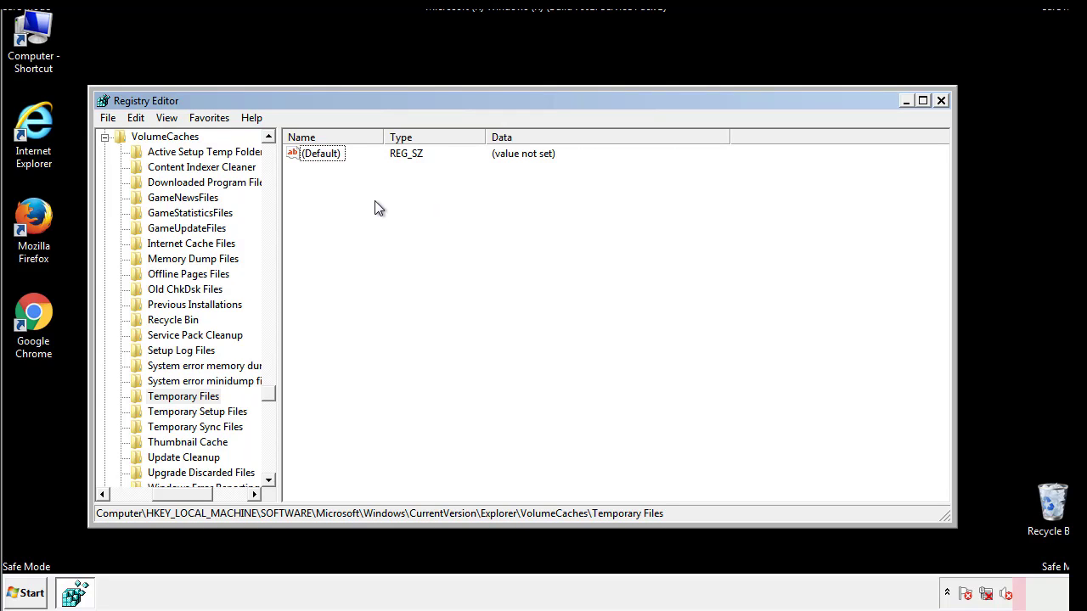
Close Registry Editor and launch msconfig from the Start search box.
{"action": "left_click", "coordinate": [941, 101]}
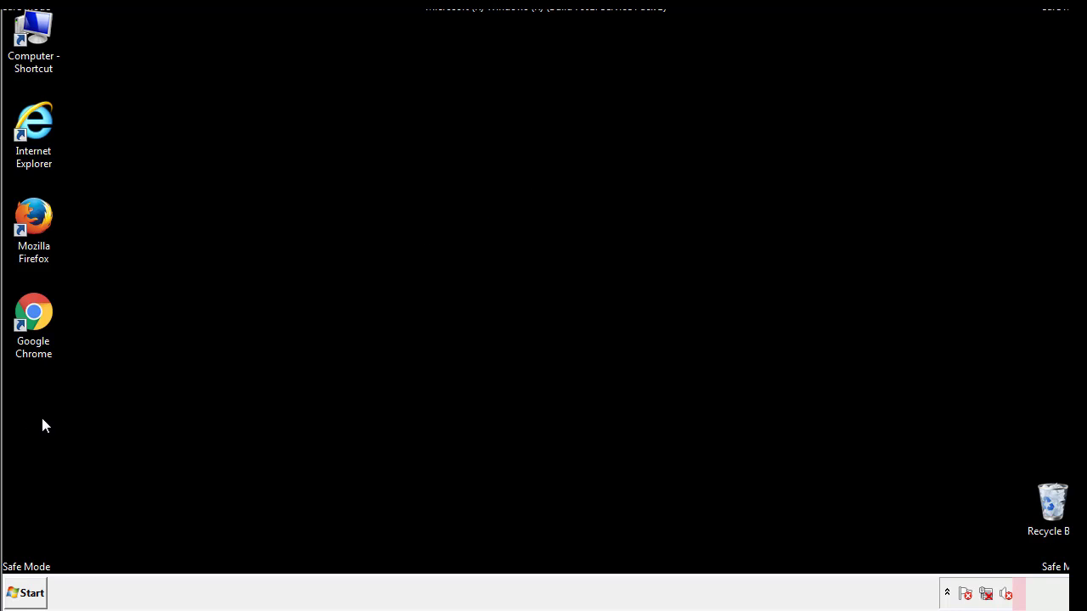
{"action": "left_click", "coordinate": [21, 596]}
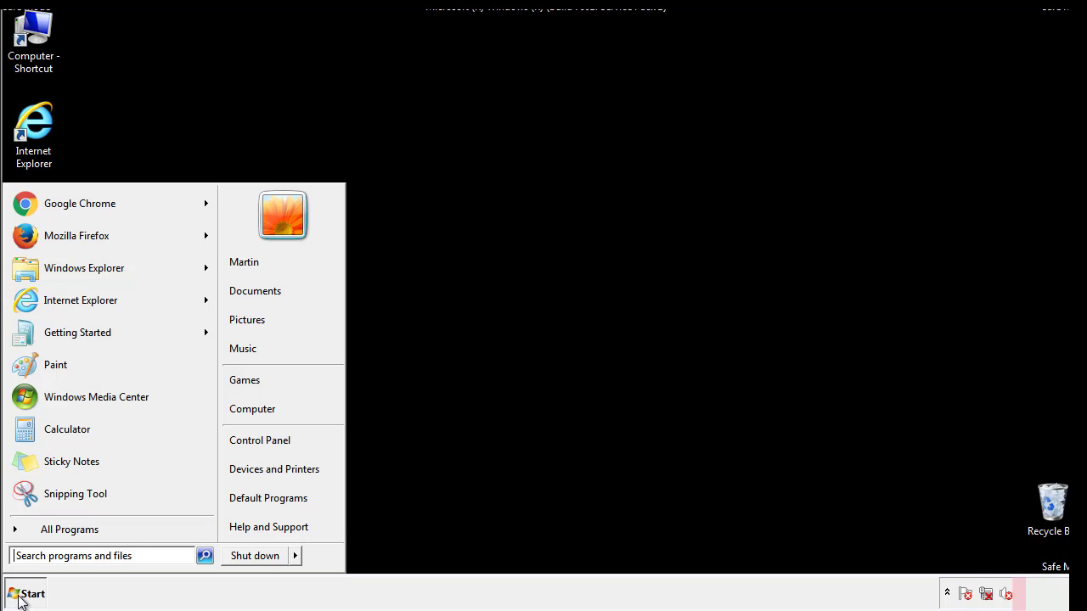
{"action": "left_click", "coordinate": [59, 555]}
{"action": "type", "text": "mscon"}
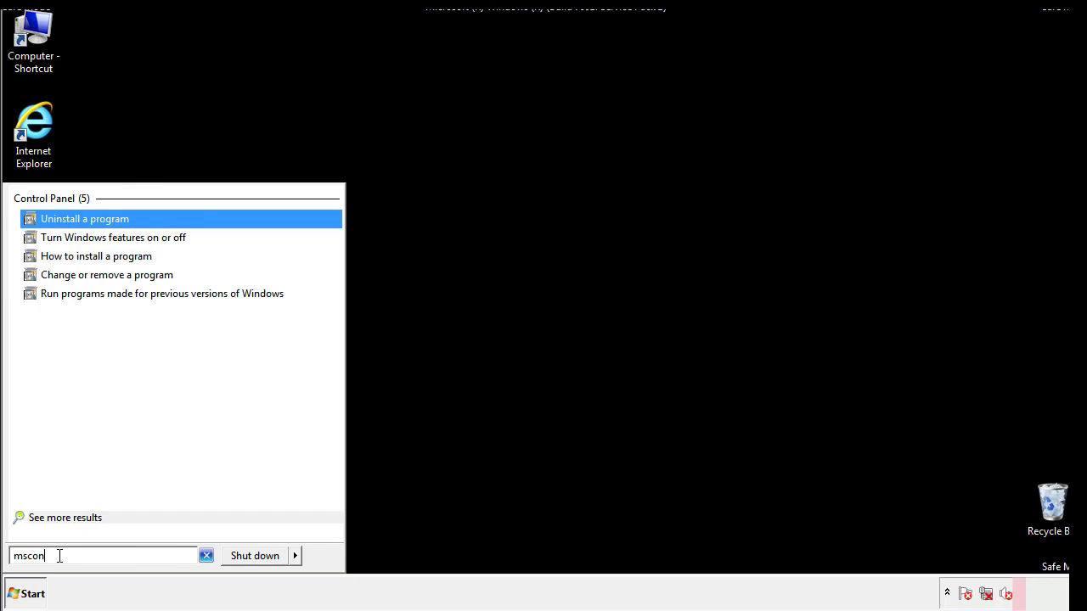
{"action": "type", "text": "fig"}
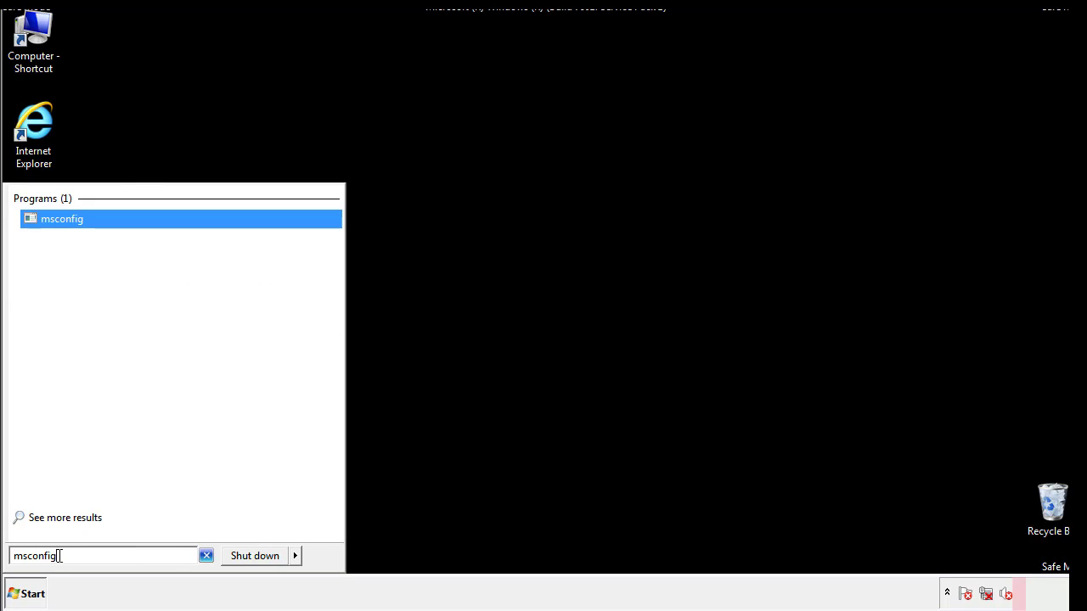
{"action": "key", "text": "Return"}
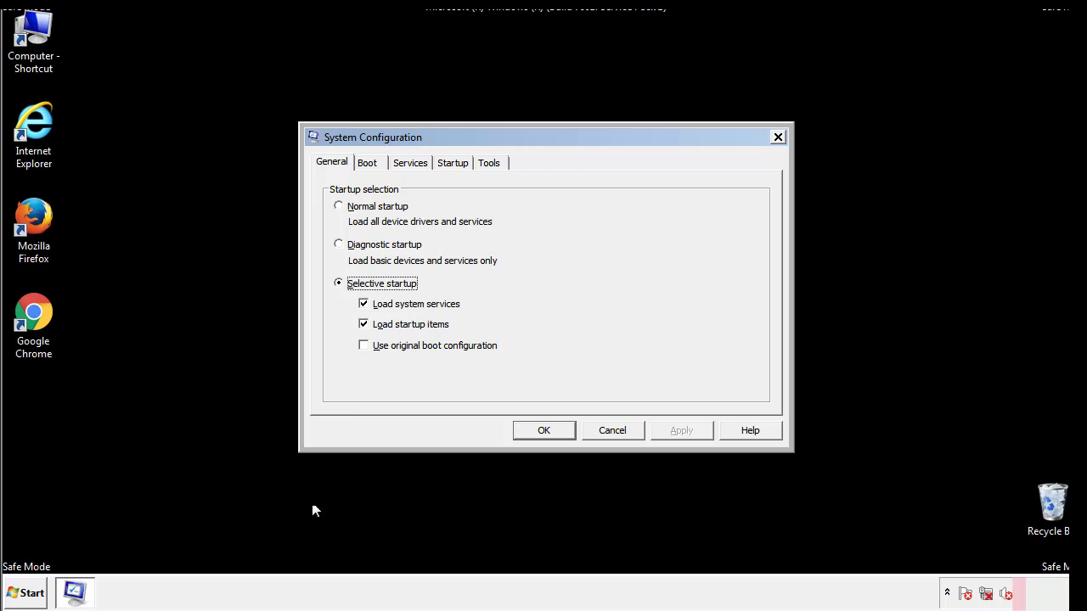
Uncheck Safe boot on the Boot tab, apply and confirm, then restart Windows immediately.
{"action": "left_click", "coordinate": [367, 162]}
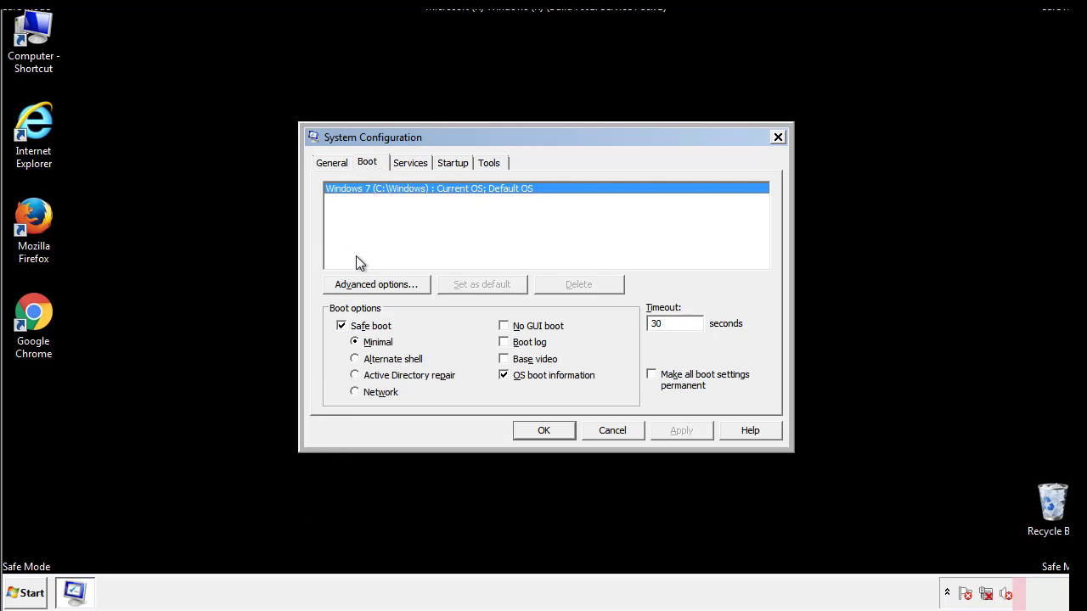
{"action": "left_click", "coordinate": [344, 326]}
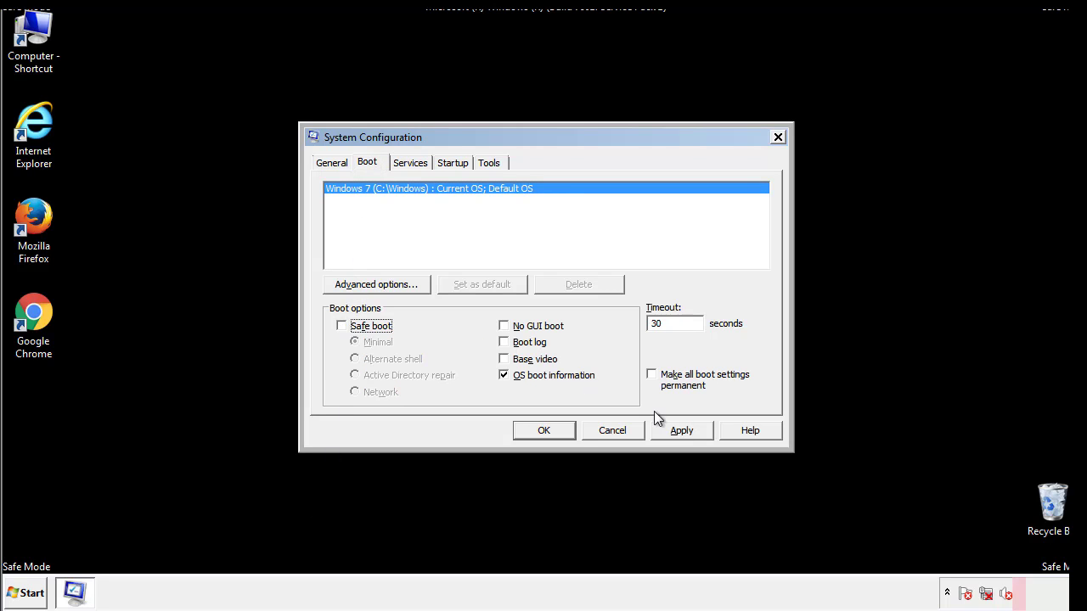
{"action": "left_click", "coordinate": [683, 430]}
{"action": "left_click", "coordinate": [540, 430]}
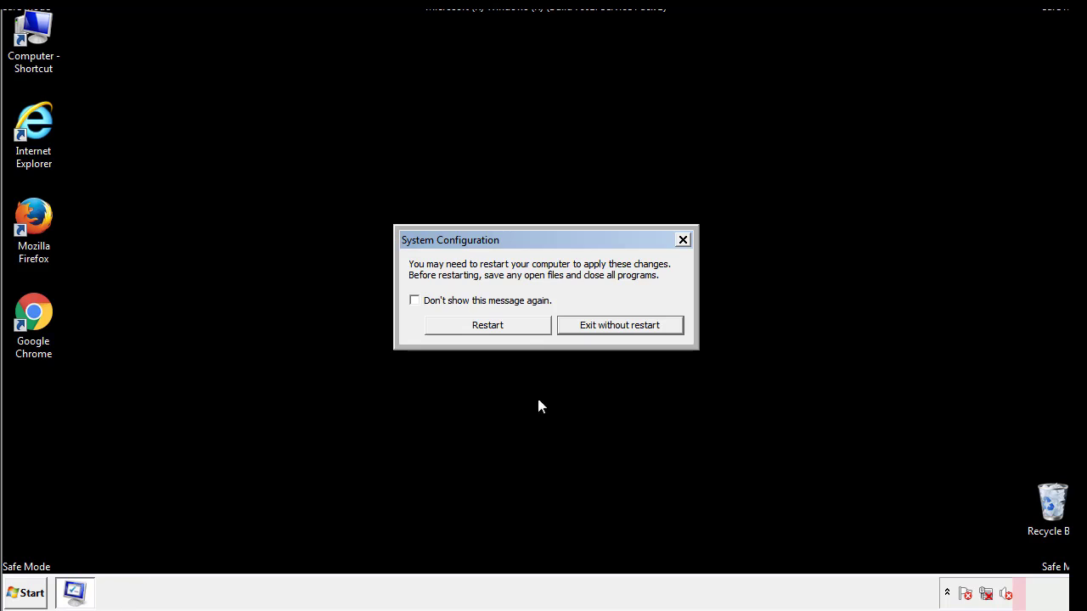
{"action": "left_click", "coordinate": [503, 331]}
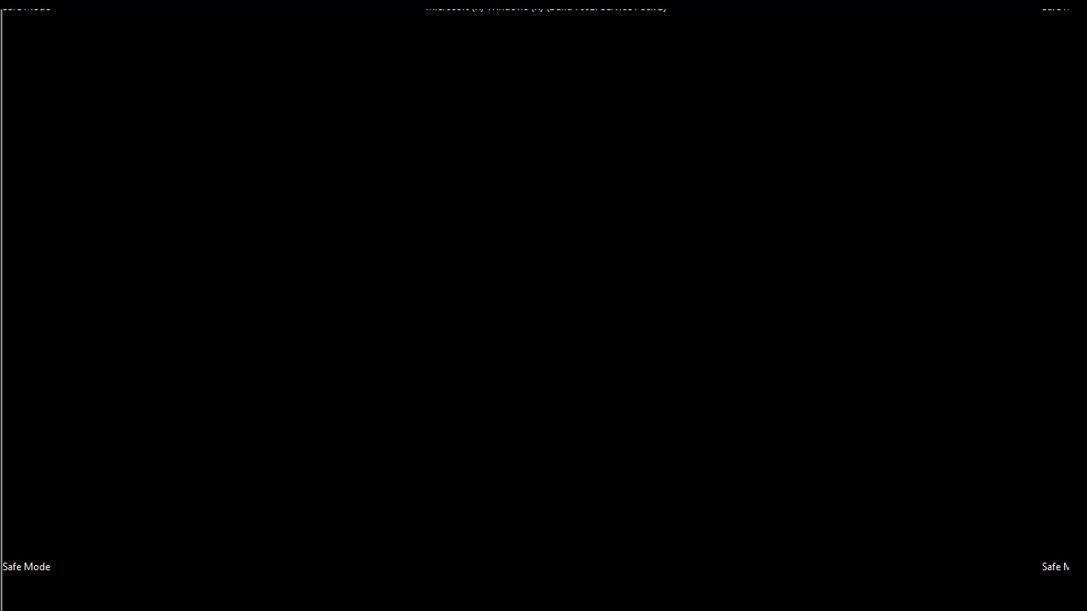